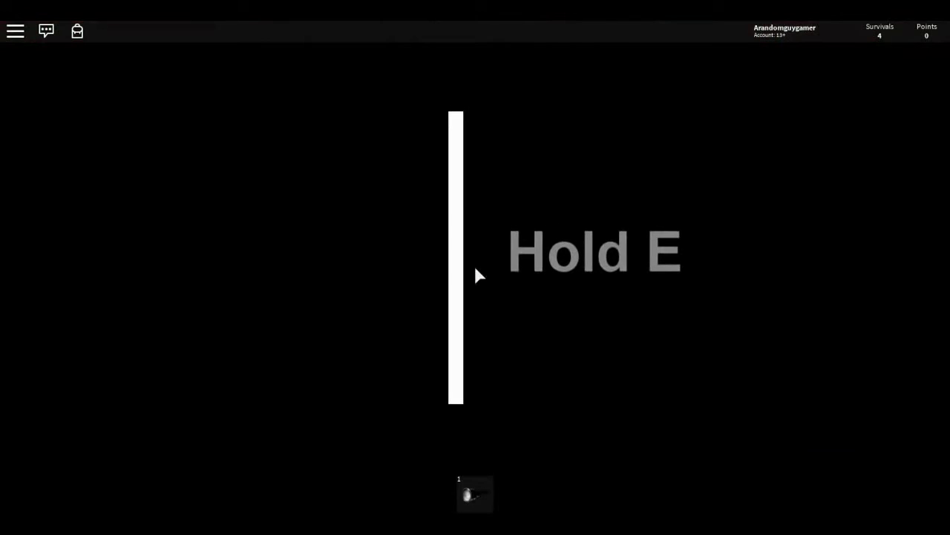
- Complete the hold-E entry prompt and head into the red-fogged woods with the flashlight
{"action": "key", "text": "e"}
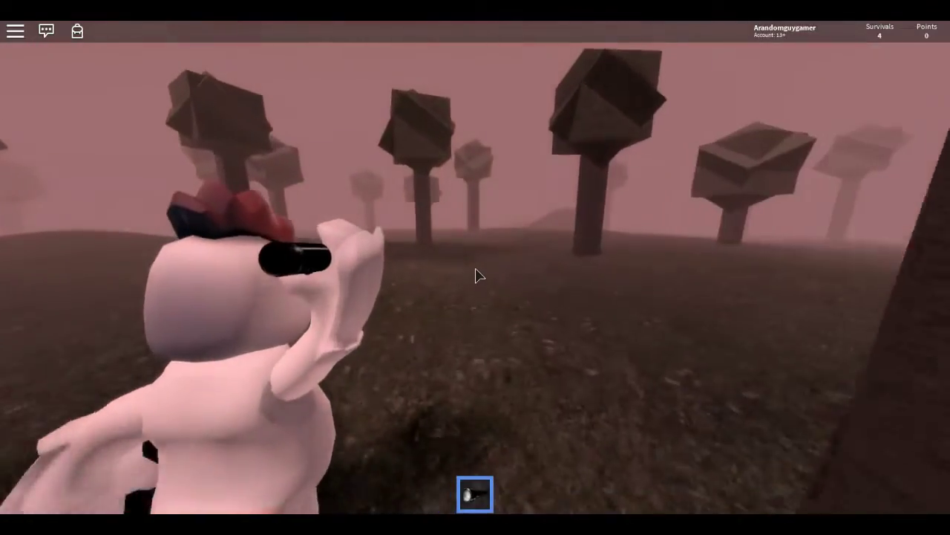
- Stow the flashlight and sprint into the ruined bunker to outlast the night
{"action": "key", "text": "1"}
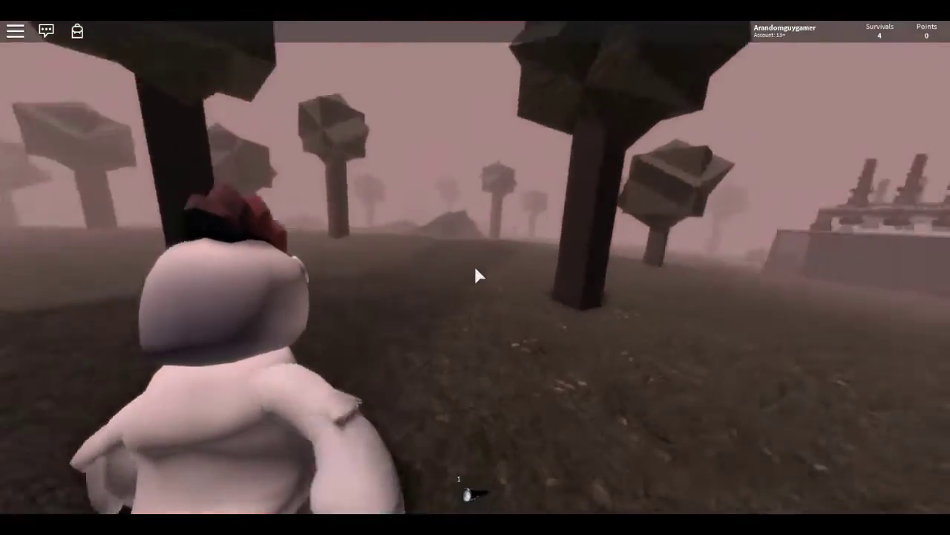
{"action": "key", "text": "shift"}
{"action": "key", "text": "w"}
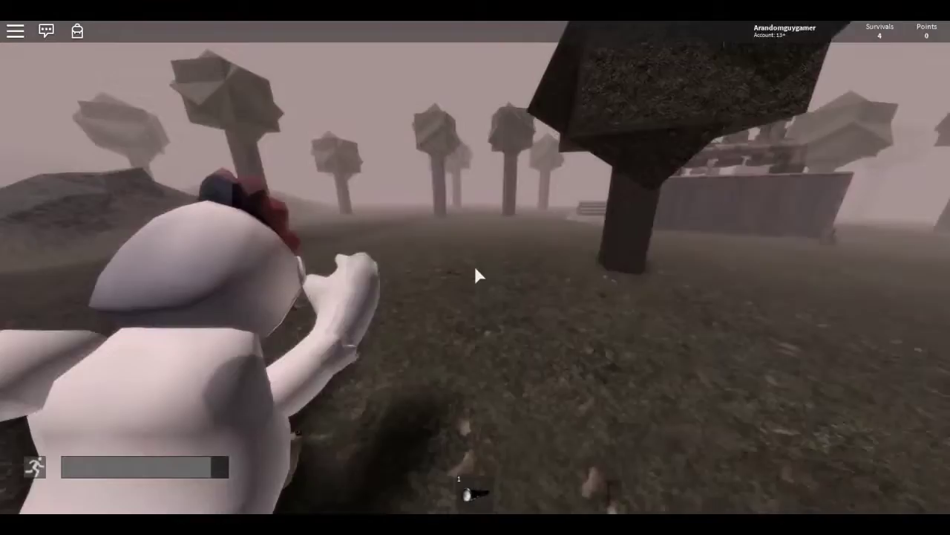
{"action": "key", "text": "w"}
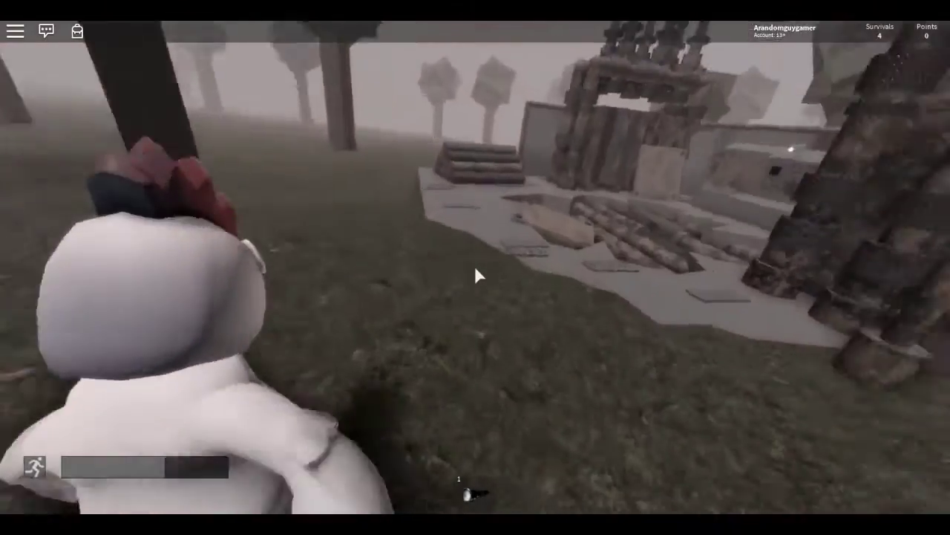
{"action": "key", "text": "w"}
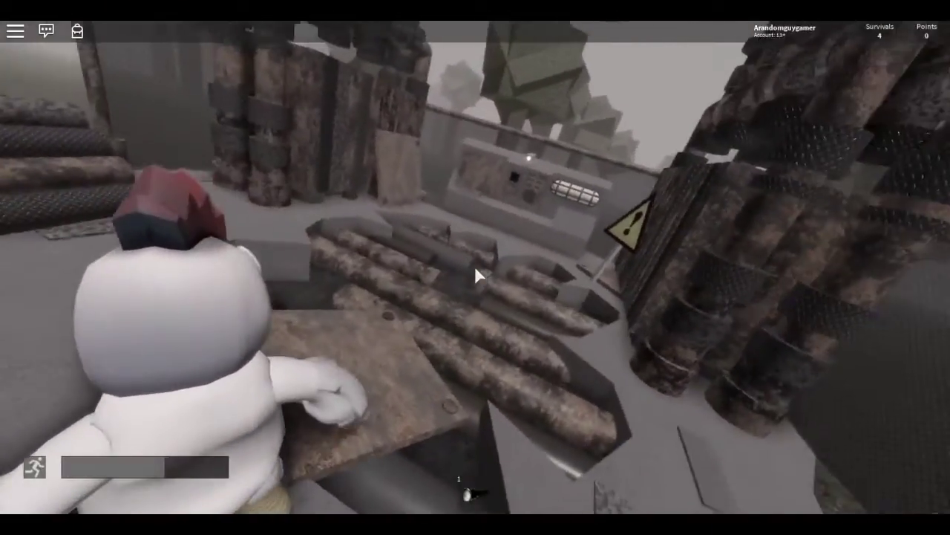
{"action": "key", "text": "w"}
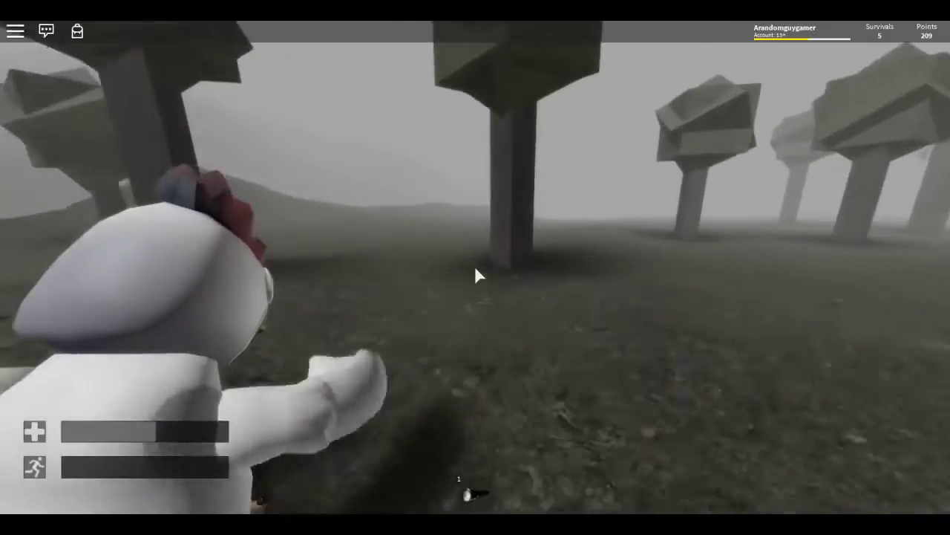
- Walk through the grey fog past the rock mound to the wooden cabin shop
{"action": "key", "text": "w"}
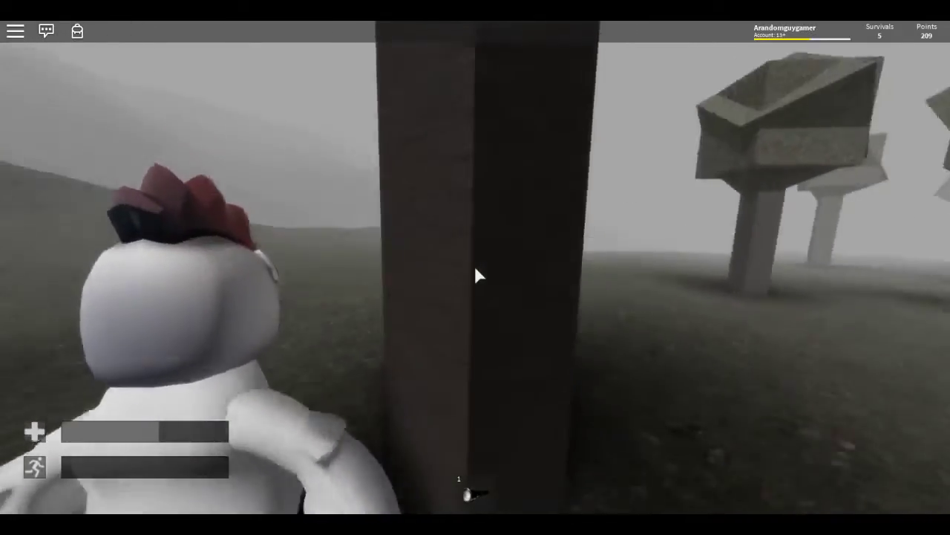
{"action": "key", "text": "a"}
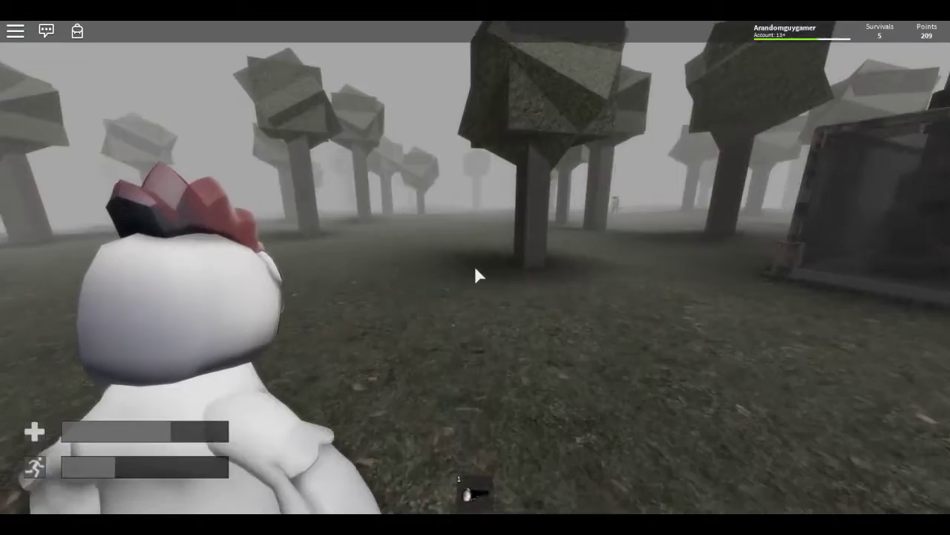
{"action": "key", "text": "w"}
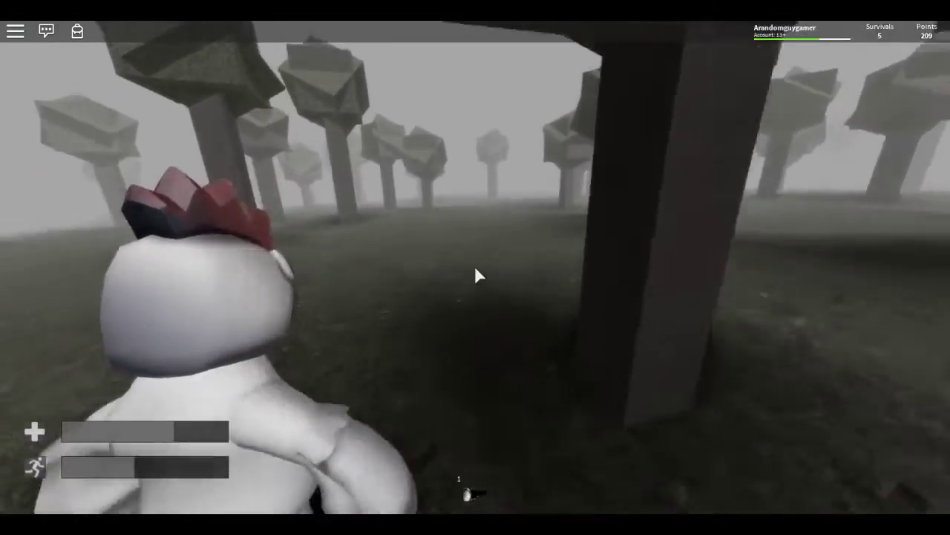
{"action": "key", "text": "shift"}
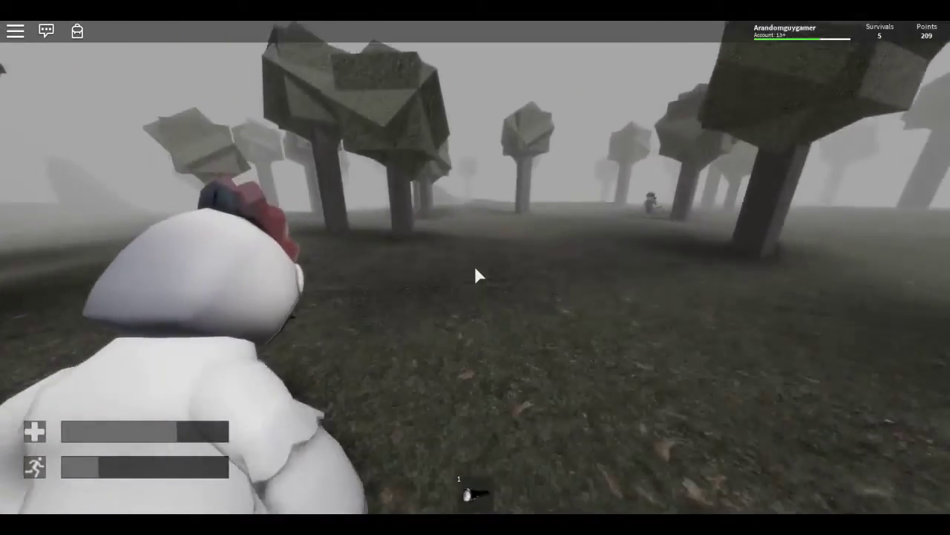
{"action": "key", "text": "w"}
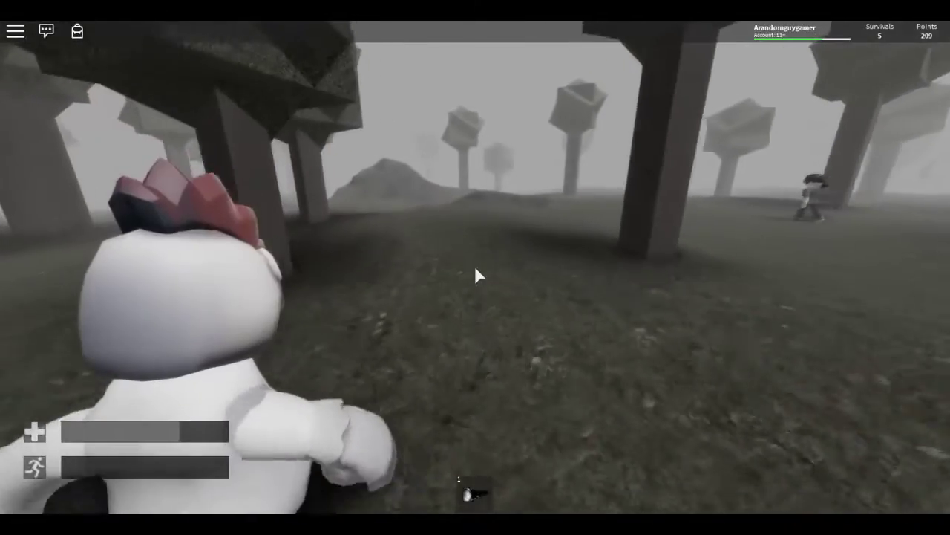
{"action": "key", "text": "w"}
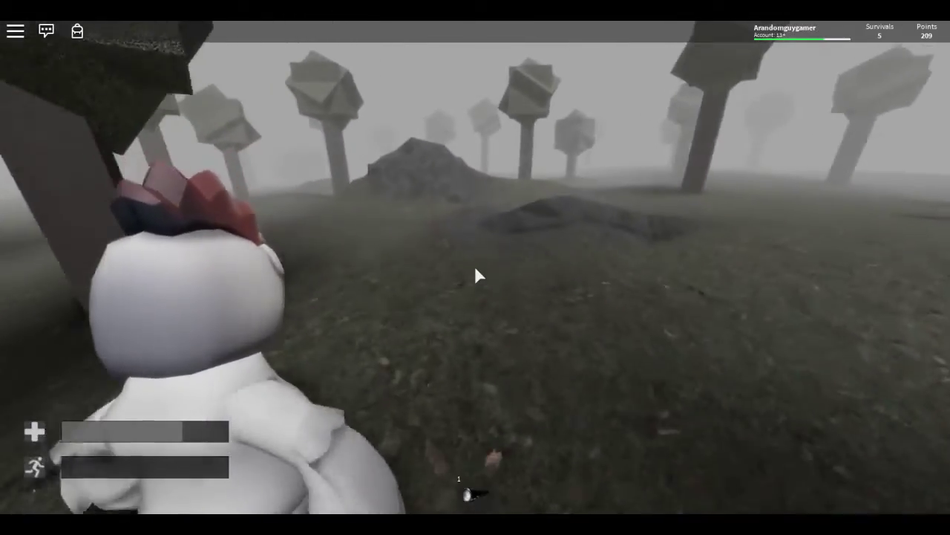
{"action": "key", "text": "w"}
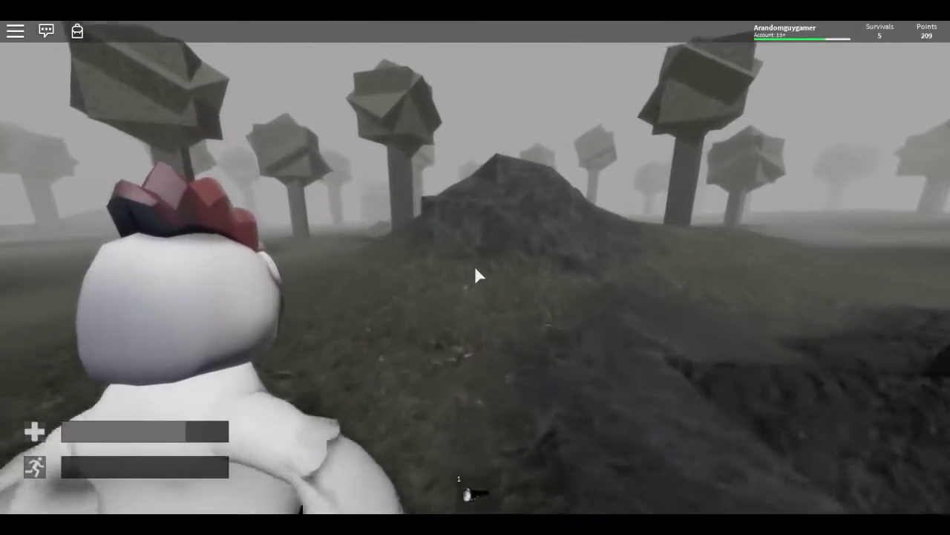
{"action": "key", "text": "w"}
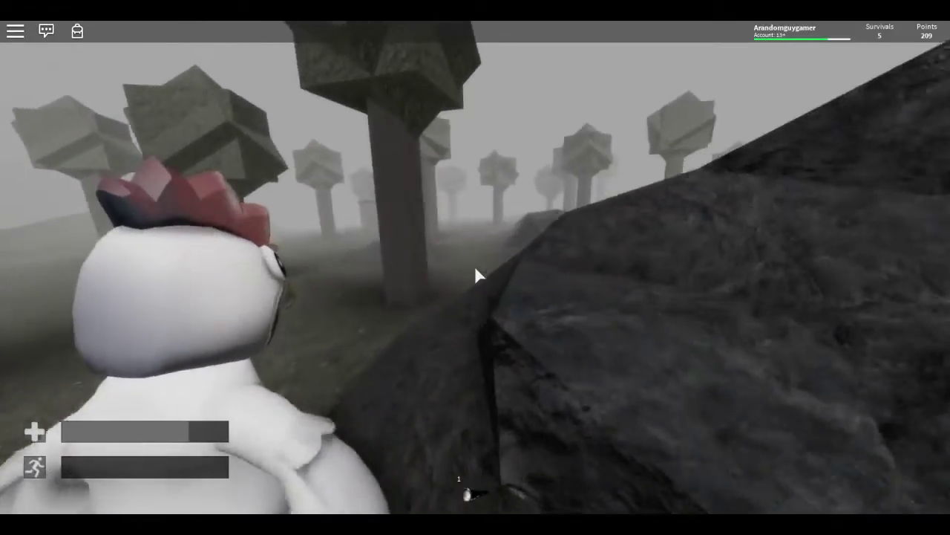
{"action": "key", "text": "w"}
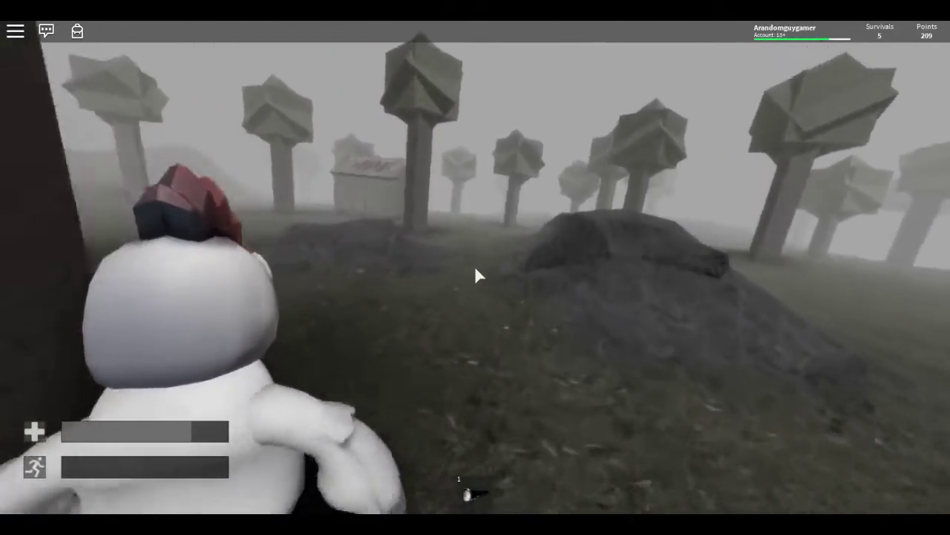
{"action": "key", "text": "w"}
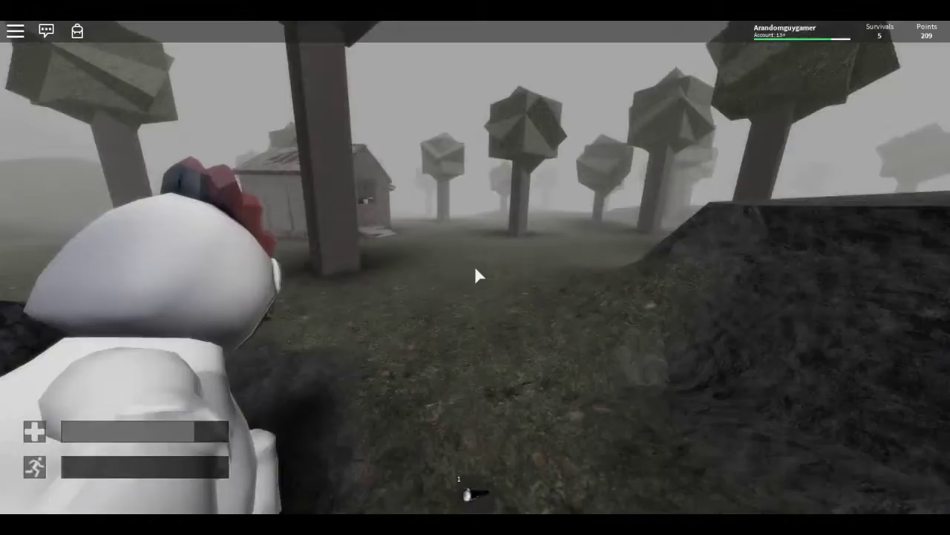
{"action": "key", "text": "w"}
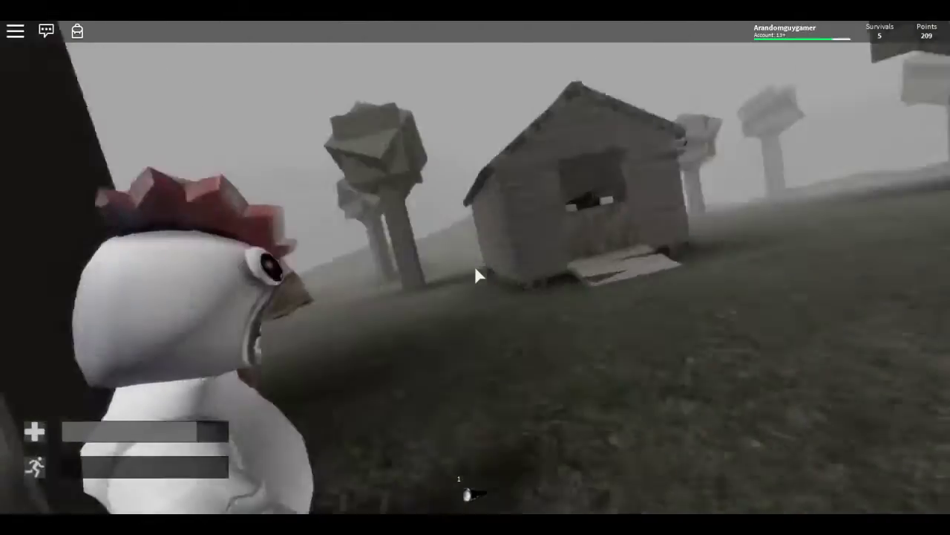
{"action": "key", "text": "w"}
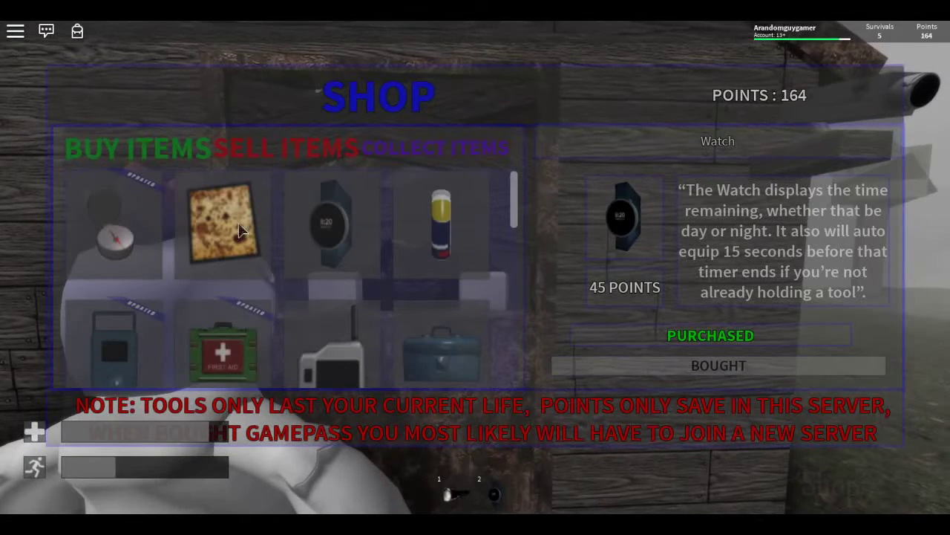
- Check the Map, Compass, Vitamins and Tracker, and buy the Voltmeter
{"action": "left_click", "coordinate": [186, 212]}
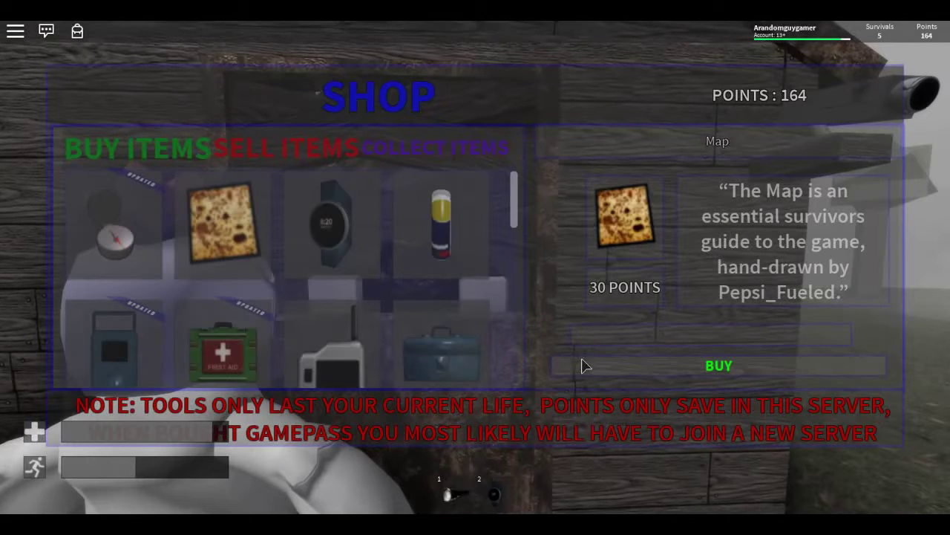
{"action": "left_click", "coordinate": [157, 212]}
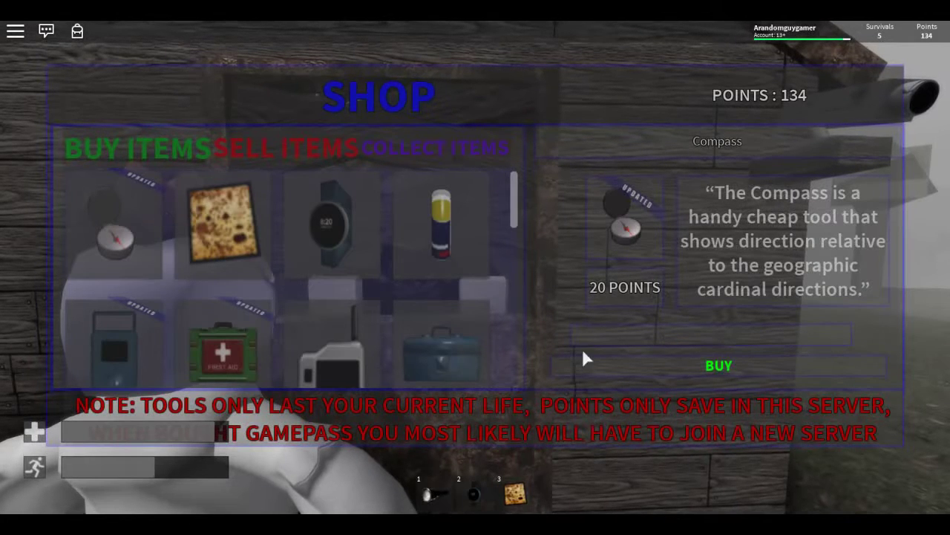
{"action": "left_click", "coordinate": [443, 232]}
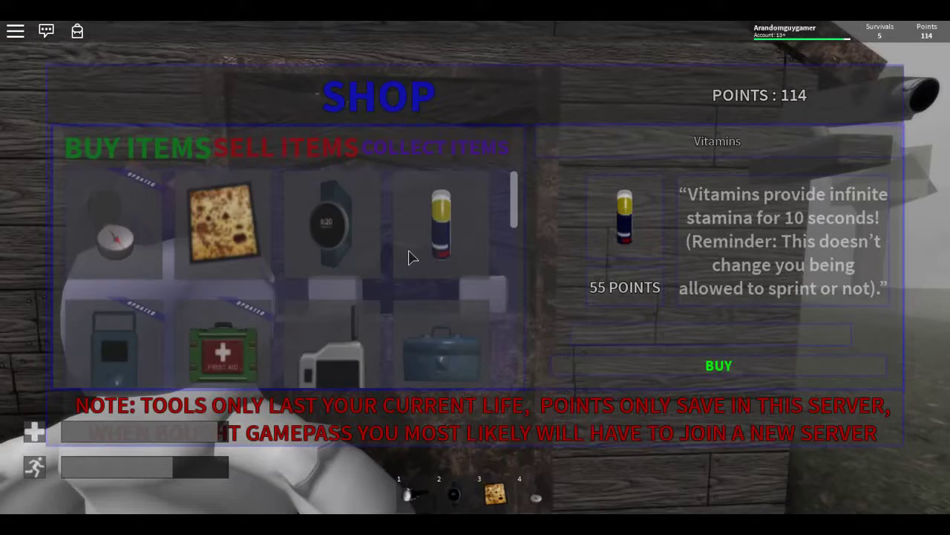
{"action": "scroll", "coordinate": [371, 253], "scroll_direction": "down", "scroll_amount": 2}
{"action": "left_click", "coordinate": [70, 281]}
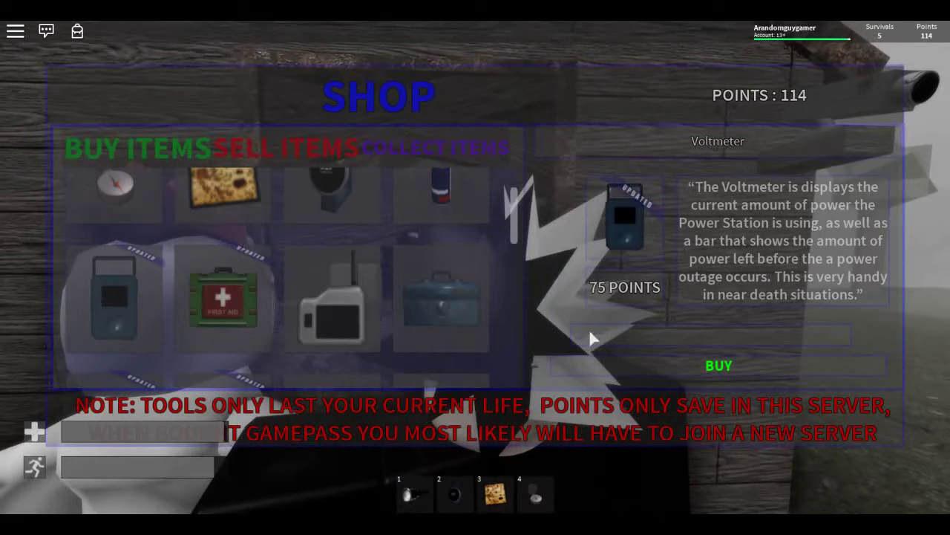
{"action": "left_click", "coordinate": [637, 364]}
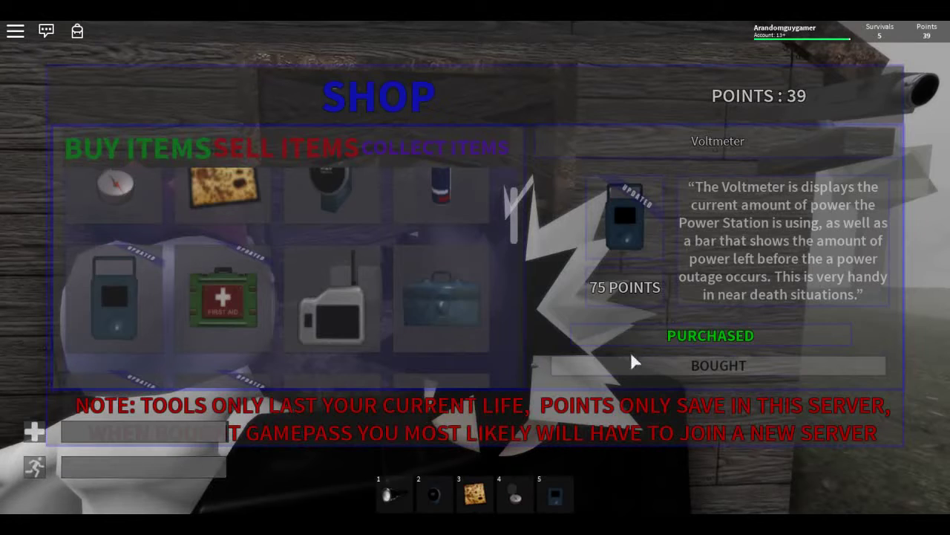
{"action": "left_click", "coordinate": [359, 292]}
{"action": "scroll", "coordinate": [386, 295], "scroll_direction": "down", "scroll_amount": 2}
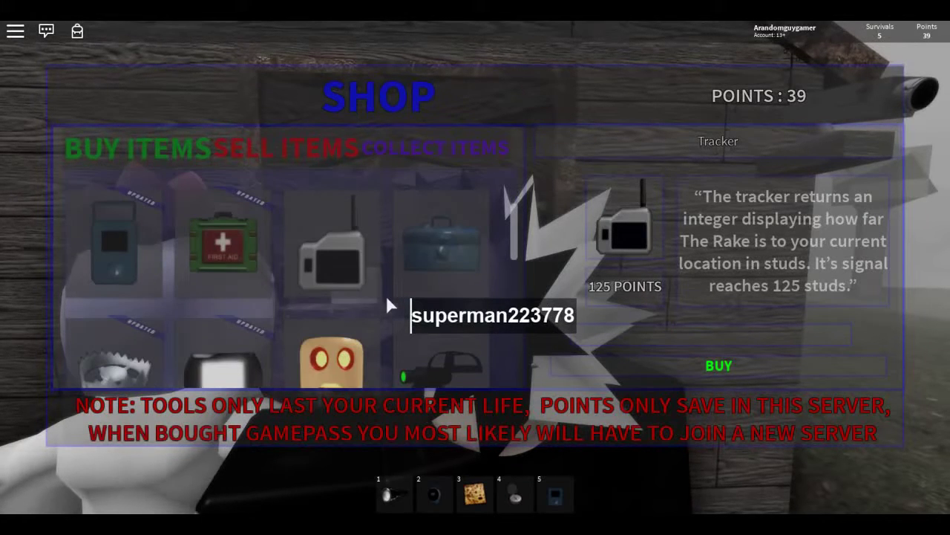
{"action": "scroll", "coordinate": [285, 281], "scroll_direction": "down", "scroll_amount": 1}
{"action": "scroll", "coordinate": [286, 281], "scroll_direction": "down", "scroll_amount": 1}
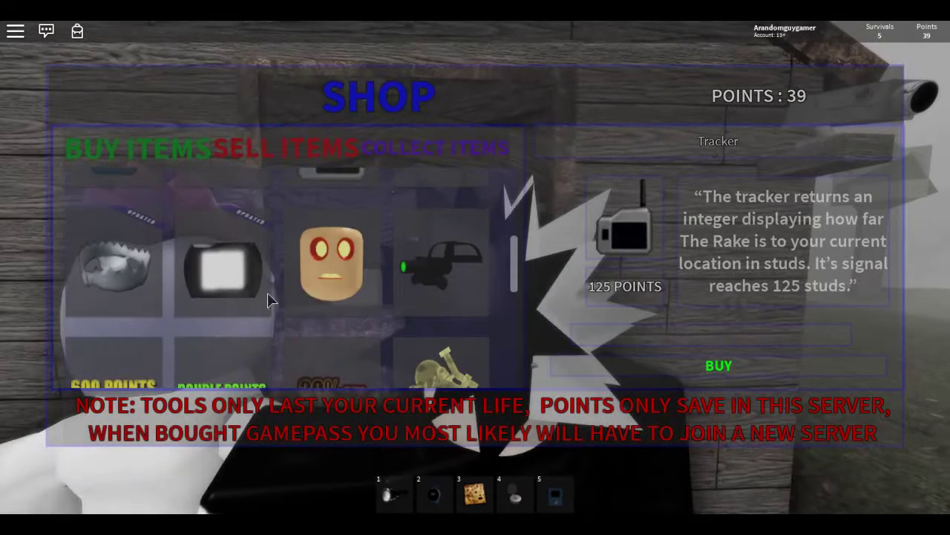
{"action": "scroll", "coordinate": [270, 297], "scroll_direction": "down", "scroll_amount": 2}
{"action": "scroll", "coordinate": [272, 286], "scroll_direction": "down", "scroll_amount": 2}
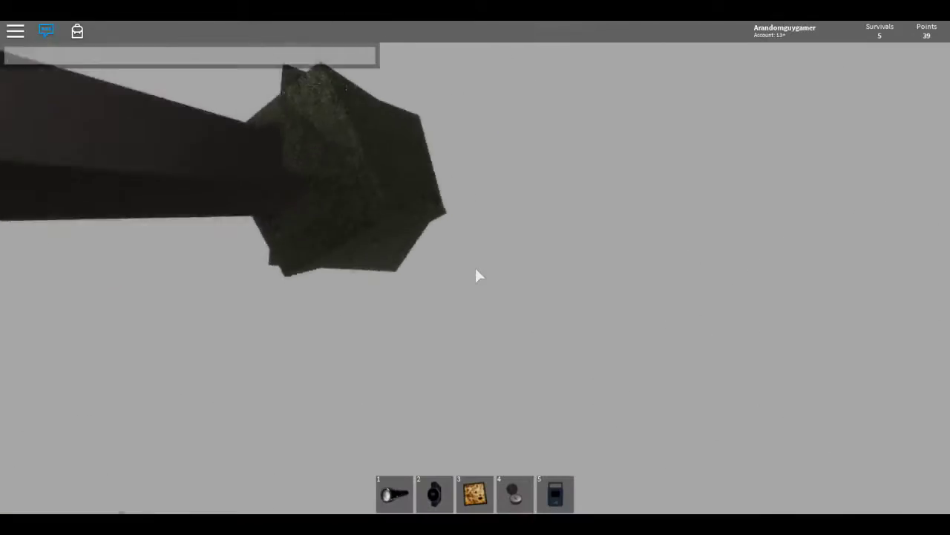
- Check the watch, then walk with the flashlight across the dark field toward other players
{"action": "key", "text": "2"}
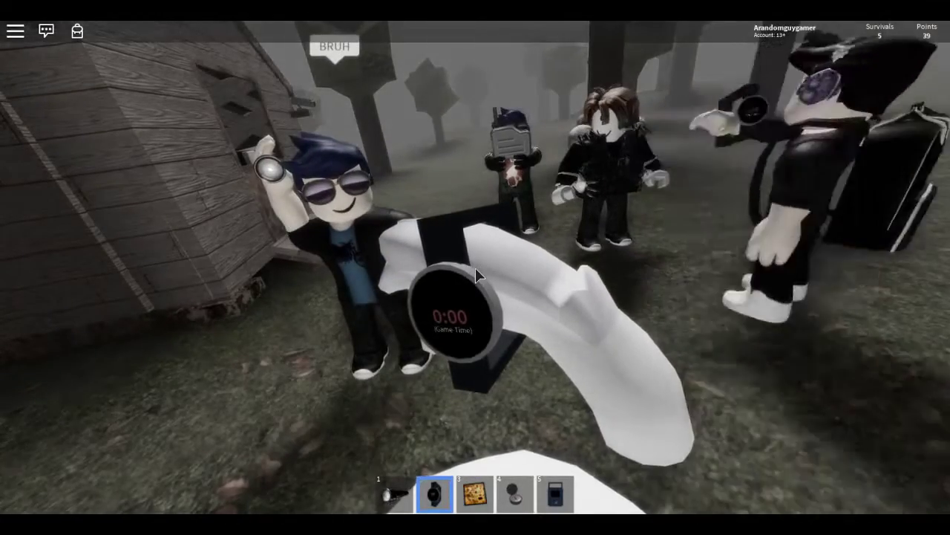
{"action": "key", "text": "1"}
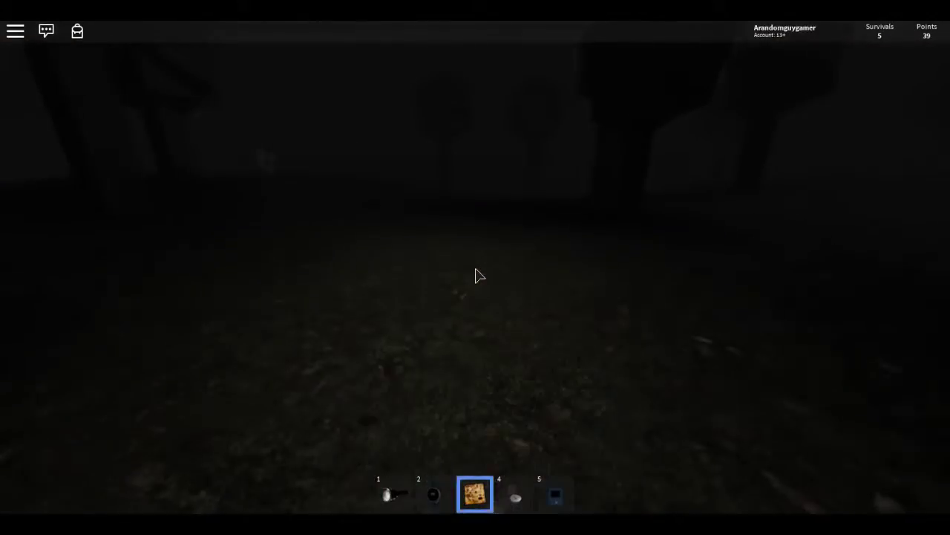
{"action": "key", "text": "1"}
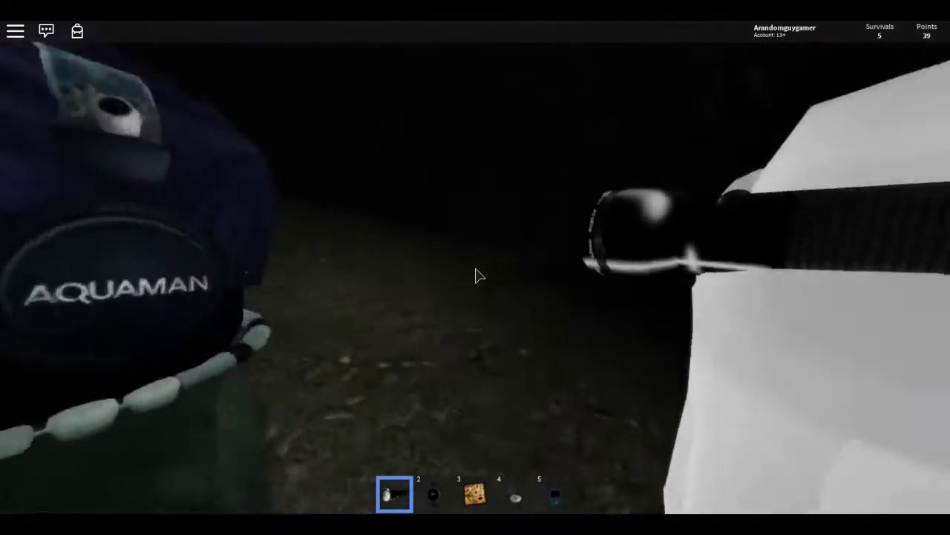
{"action": "key", "text": "w"}
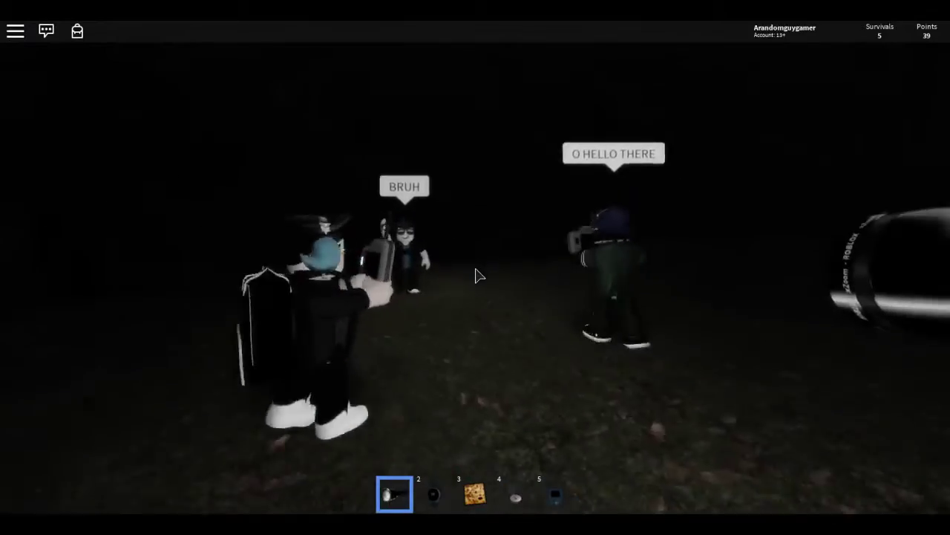
{"action": "key", "text": "w"}
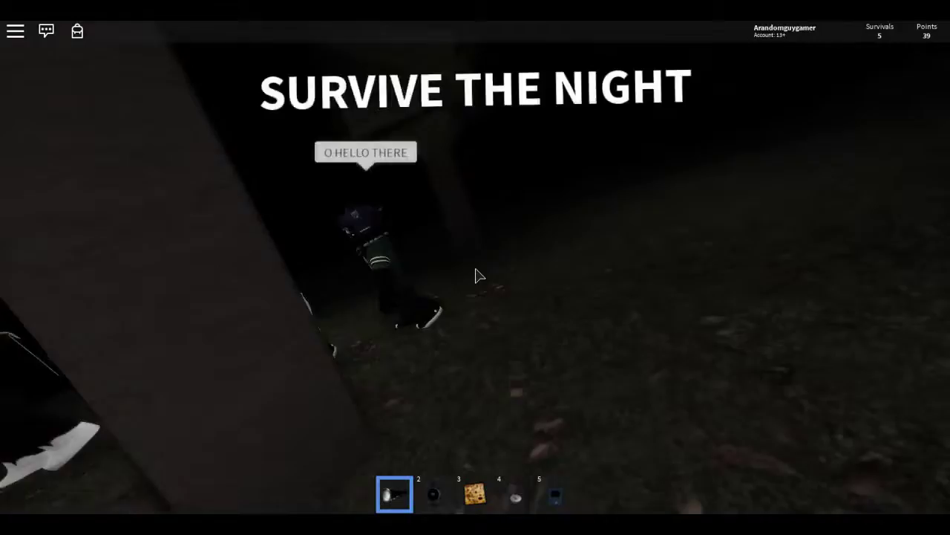
{"action": "key", "text": "w"}
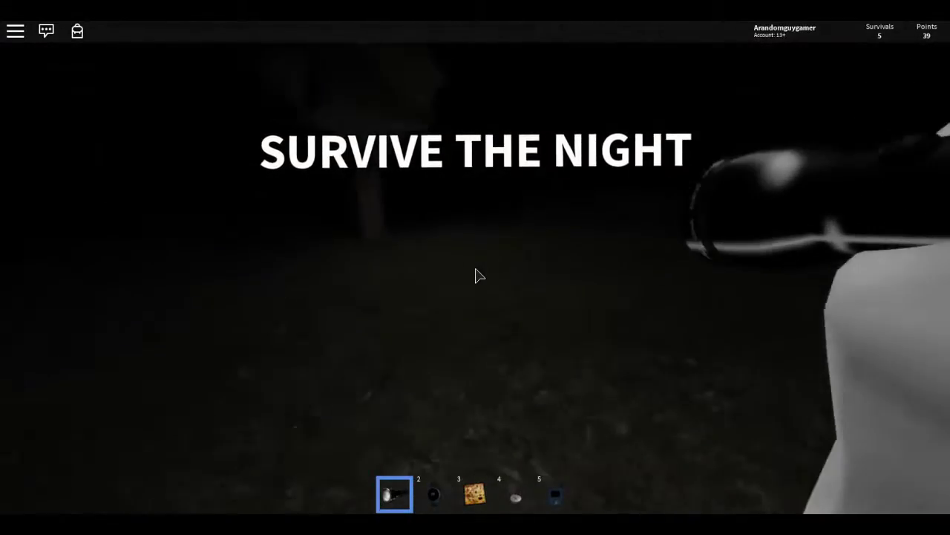
{"action": "key", "text": "w"}
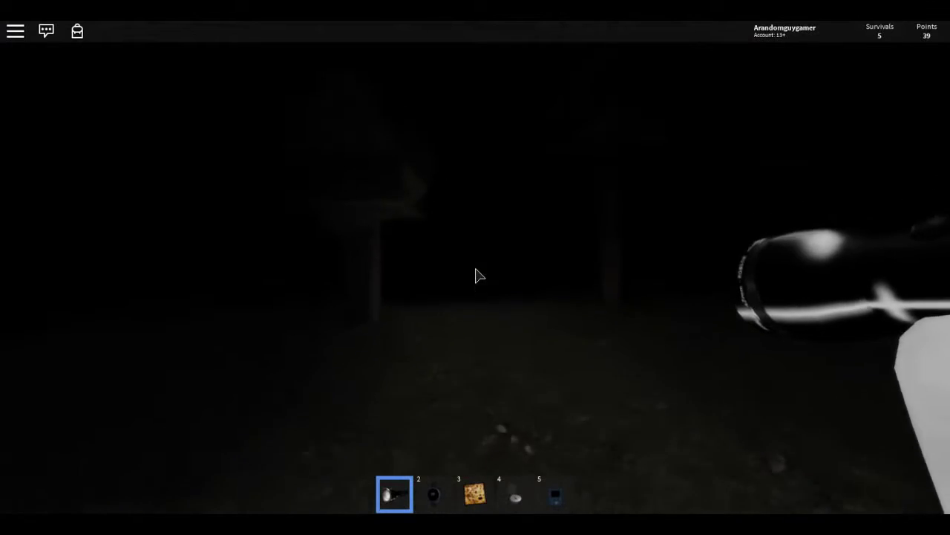
{"action": "key", "text": "w"}
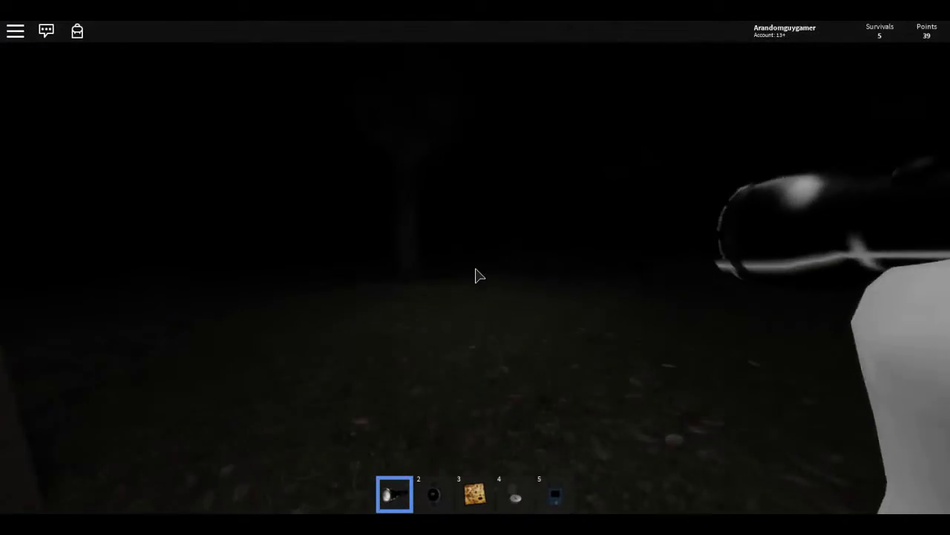
{"action": "key", "text": "w"}
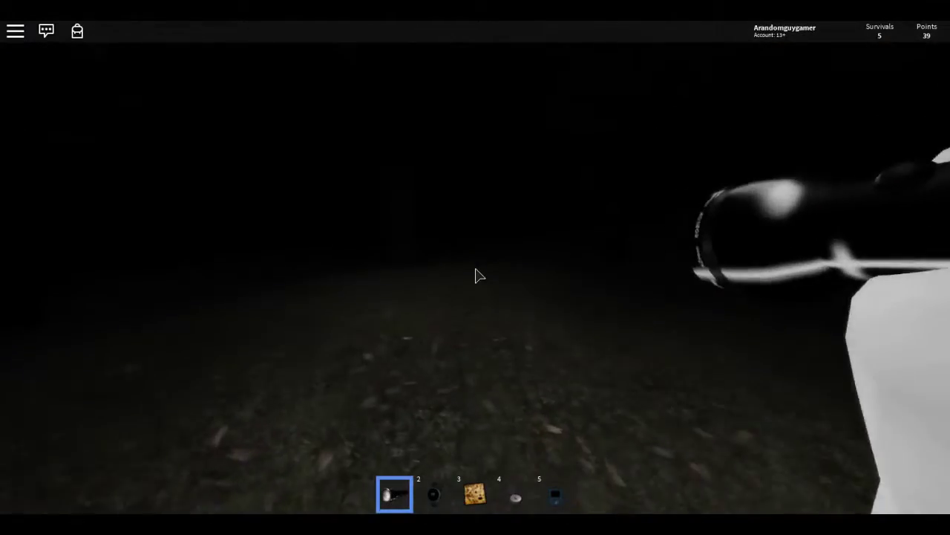
- Check the map of the woods twice, returning to the flashlight each time
{"action": "key", "text": "3"}
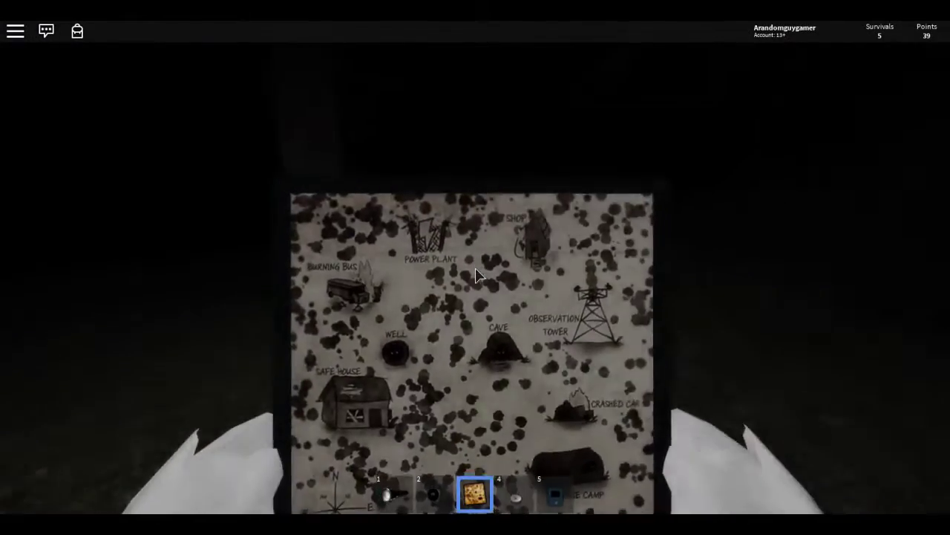
{"action": "key", "text": "1"}
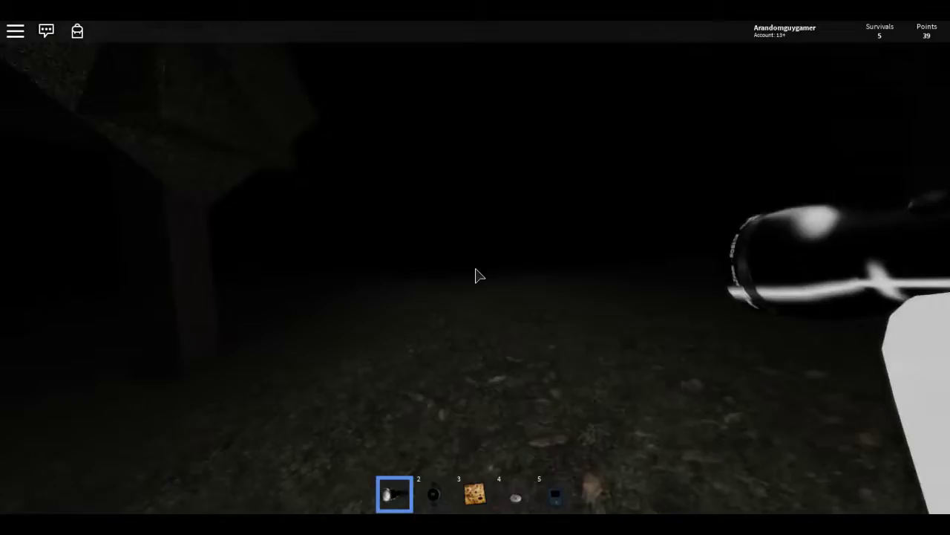
{"action": "key", "text": "3"}
{"action": "key", "text": "1"}
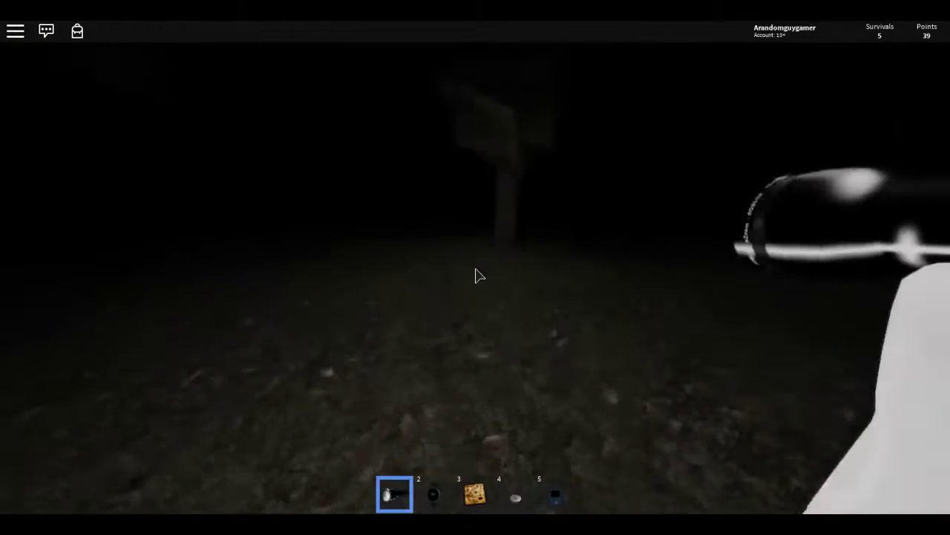
- Sprint past the trees through the dark forest
{"action": "key", "text": "w"}
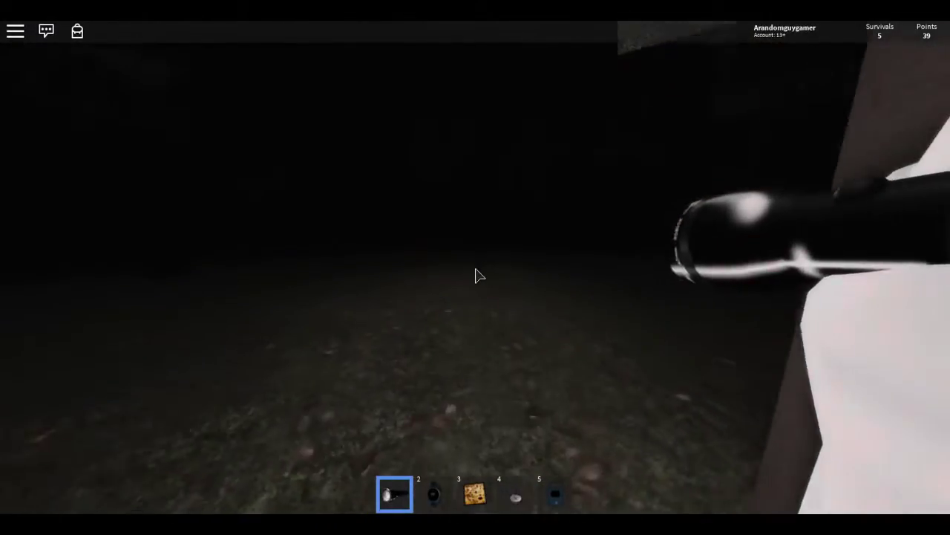
{"action": "key", "text": "shift"}
{"action": "key", "text": "w"}
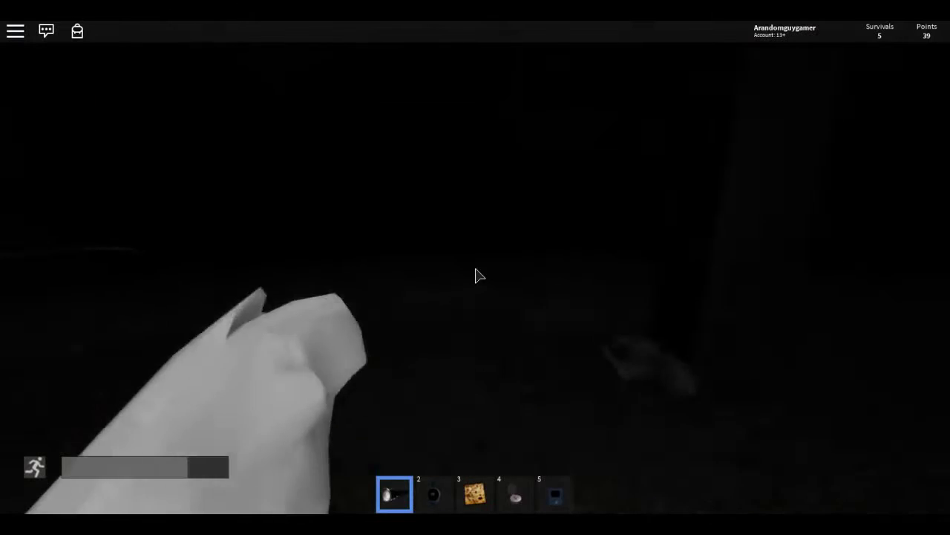
{"action": "key", "text": "w"}
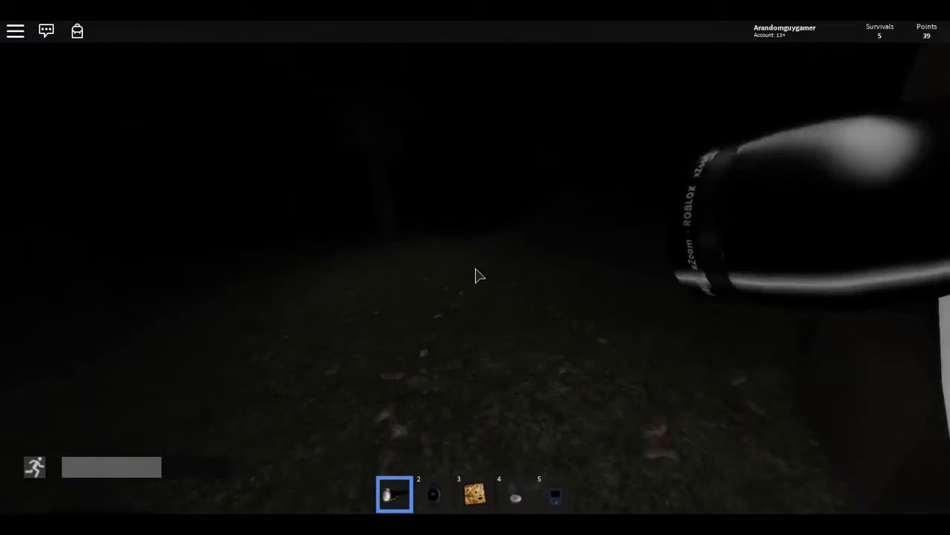
{"action": "key", "text": "w"}
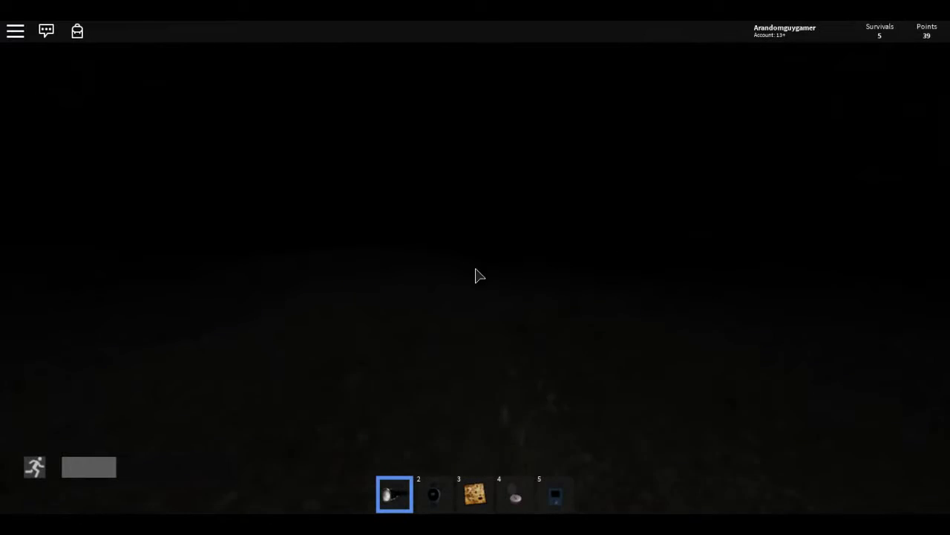
{"action": "key", "text": "w"}
- Walk on through the forest into open ground and stop to look around
{"action": "key", "text": "w"}
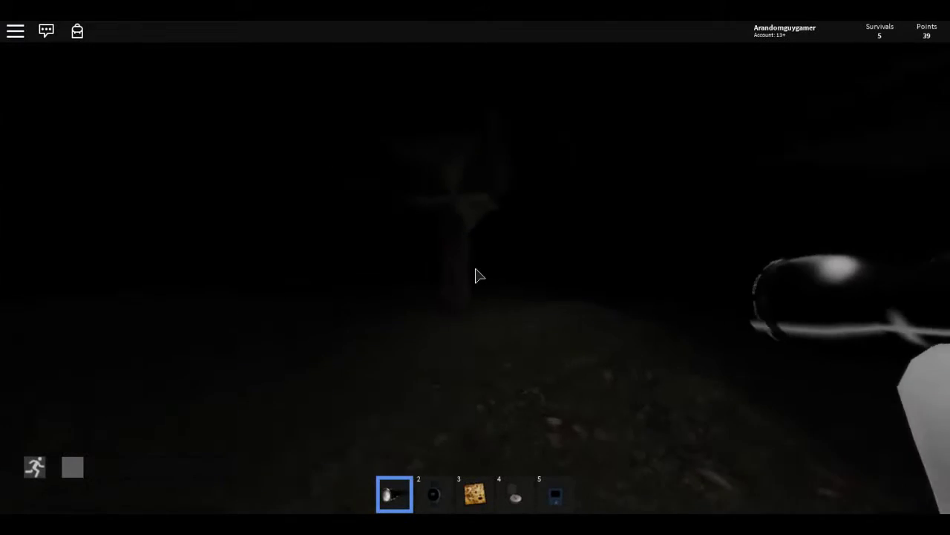
{"action": "key", "text": "w"}
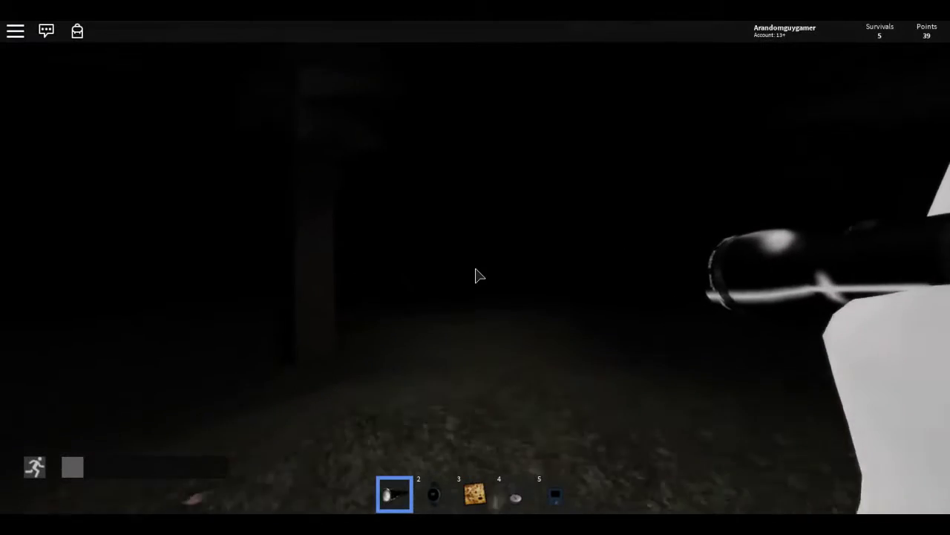
{"action": "key", "text": "w"}
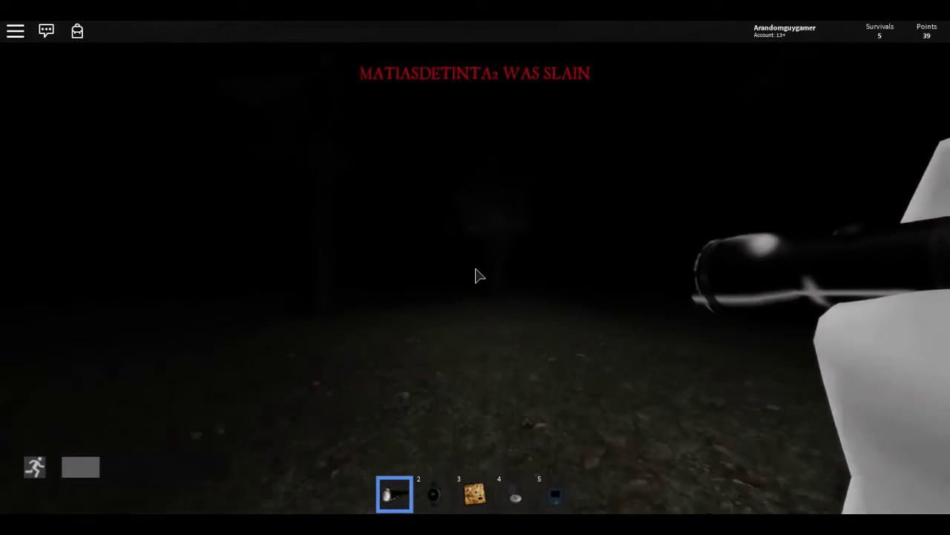
{"action": "key", "text": "w"}
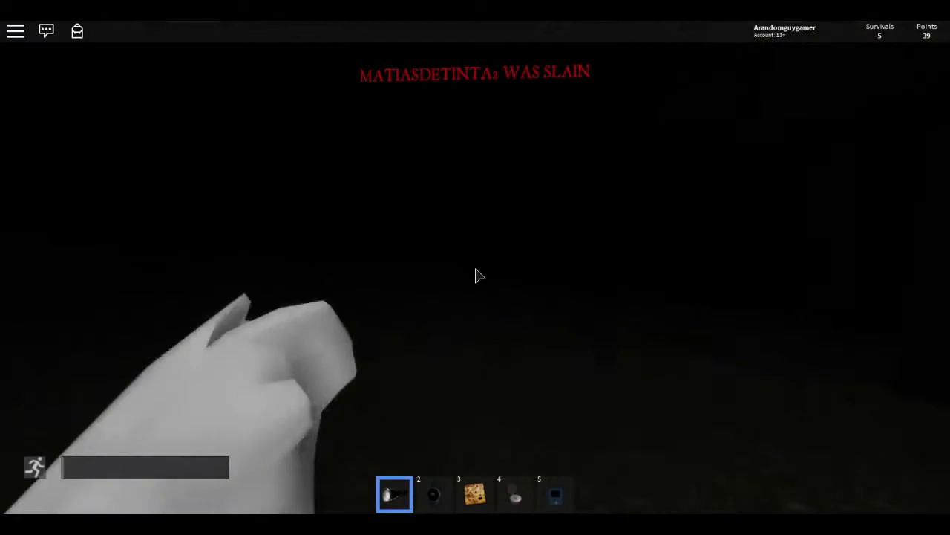
{"action": "key", "text": "w"}
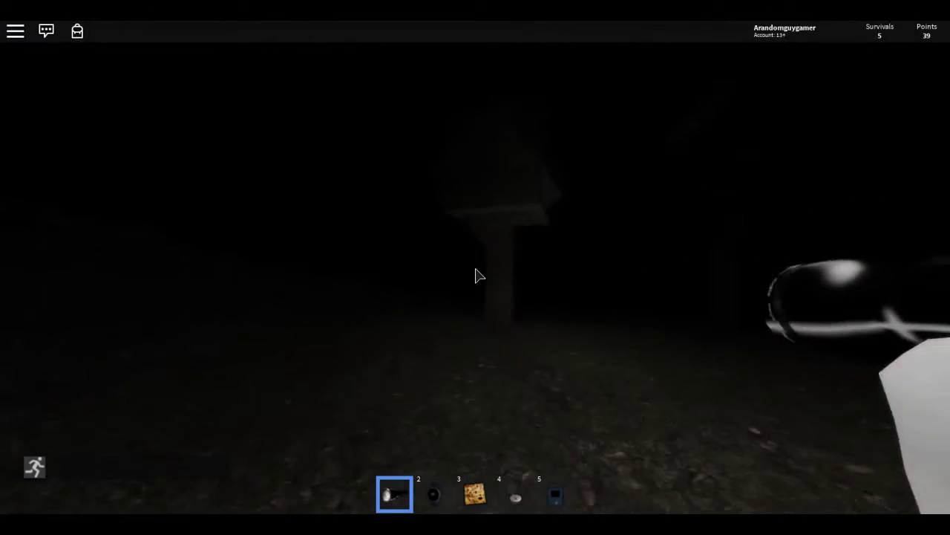
{"action": "key", "text": "w"}
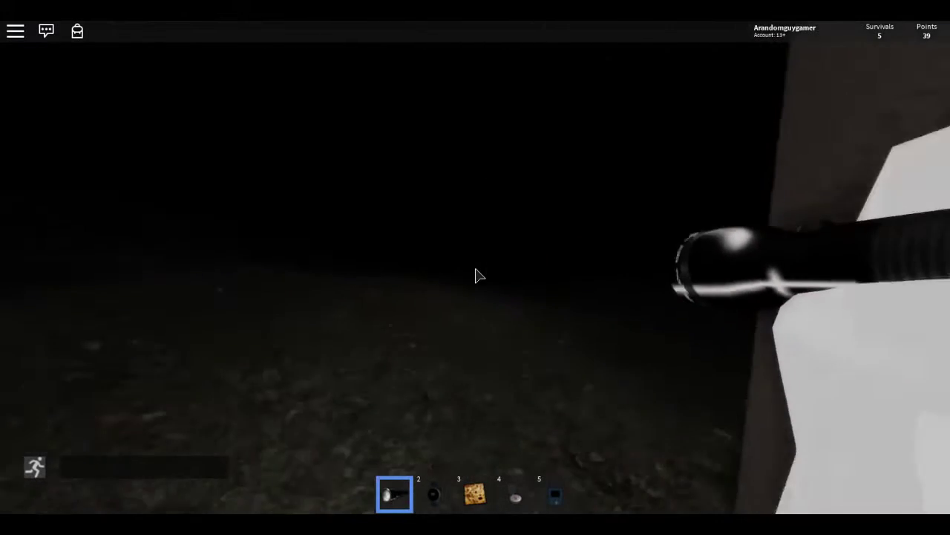
{"action": "key", "text": "w"}
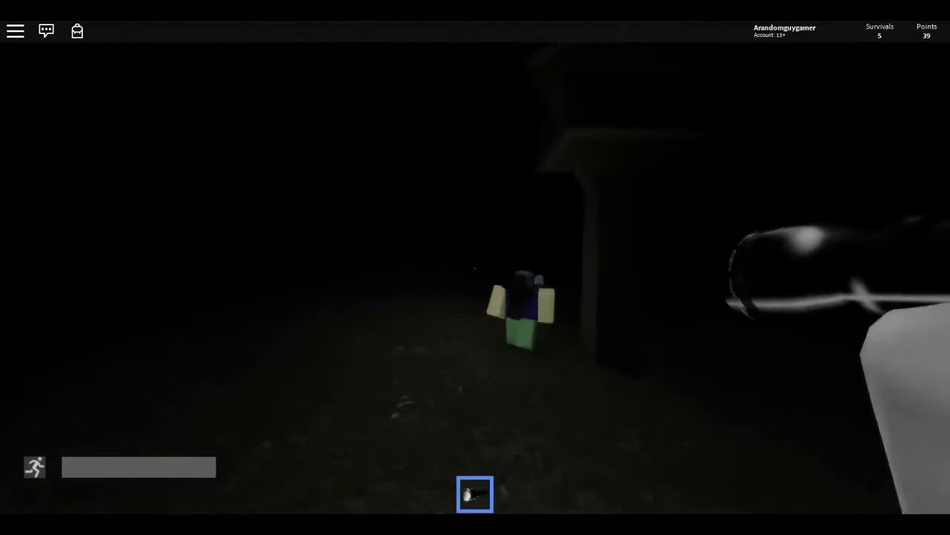
- Follow the other player, sprinting through the dark woods until the dawn fog rolls in
{"action": "key", "text": "shift"}
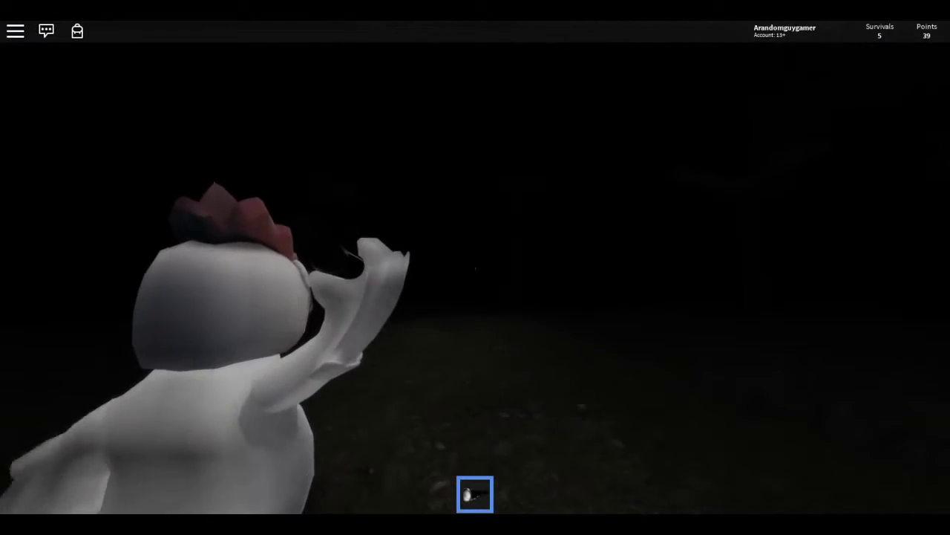
{"action": "key", "text": "shift"}
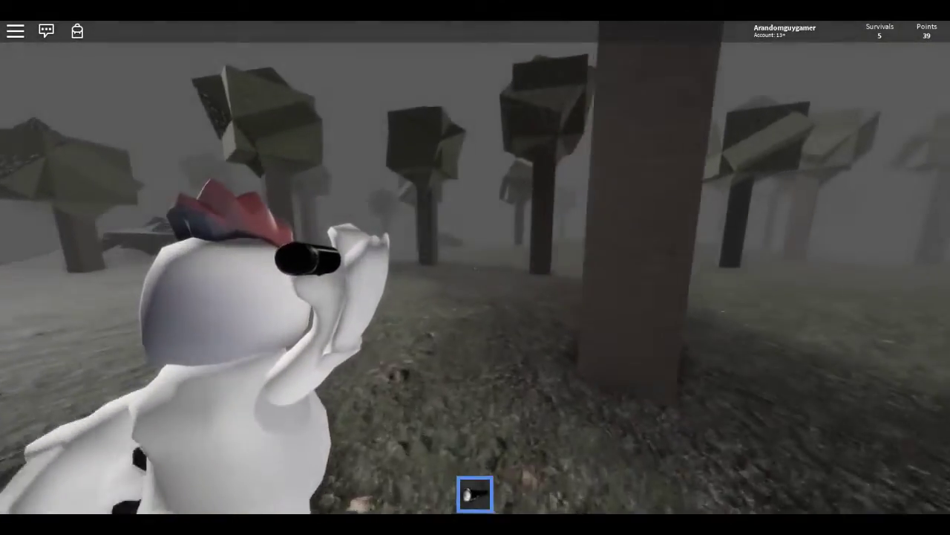
- Move past the tree trunk and send 'WHERE BASE CAMP' in chat
{"action": "key", "text": "shift"}
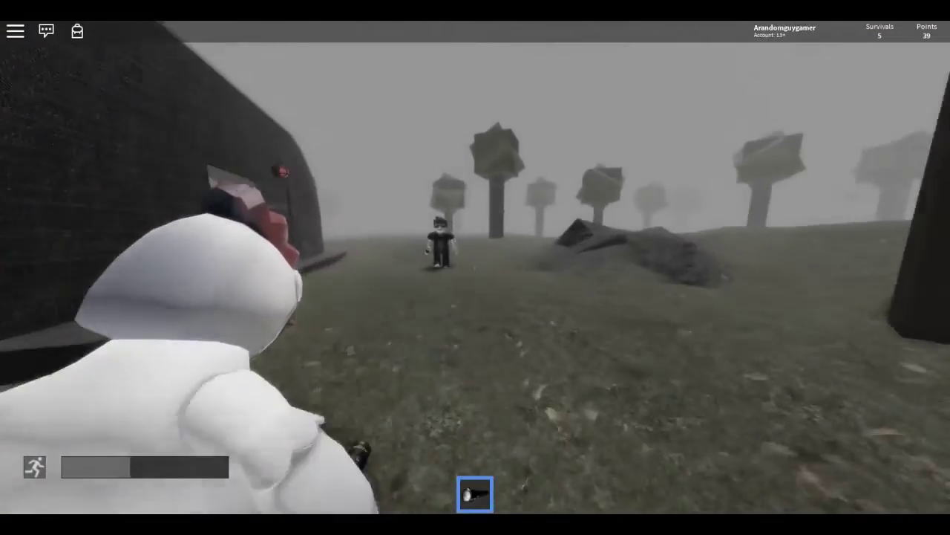
{"action": "type", "text": "WHW"}
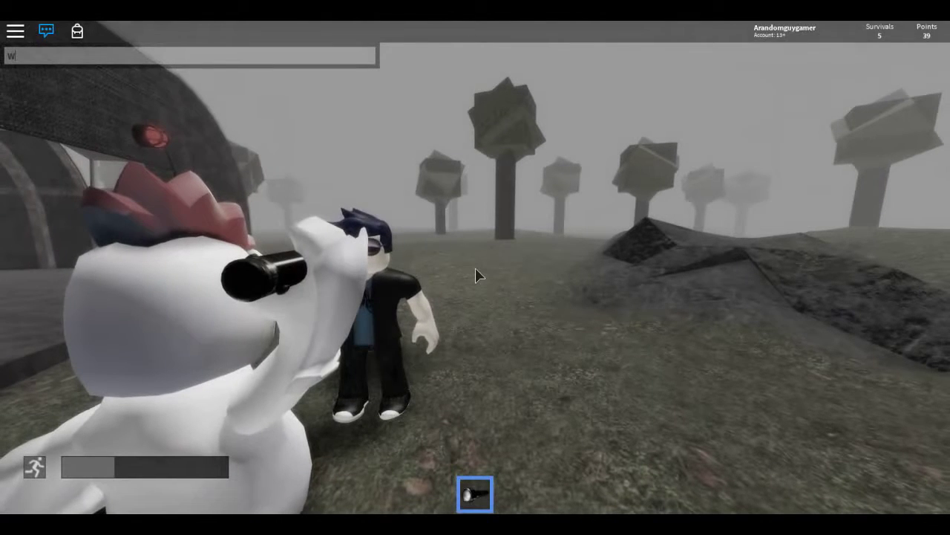
{"action": "key", "text": "BackSpace"}
{"action": "key", "text": "BackSpace"}
{"action": "key", "text": "BackSpace"}
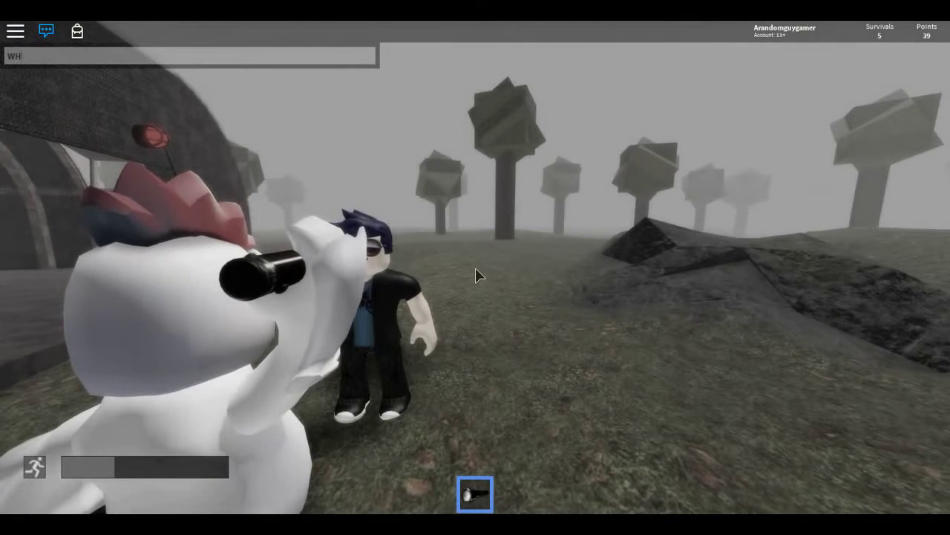
{"action": "type", "text": "ERE BASE"}
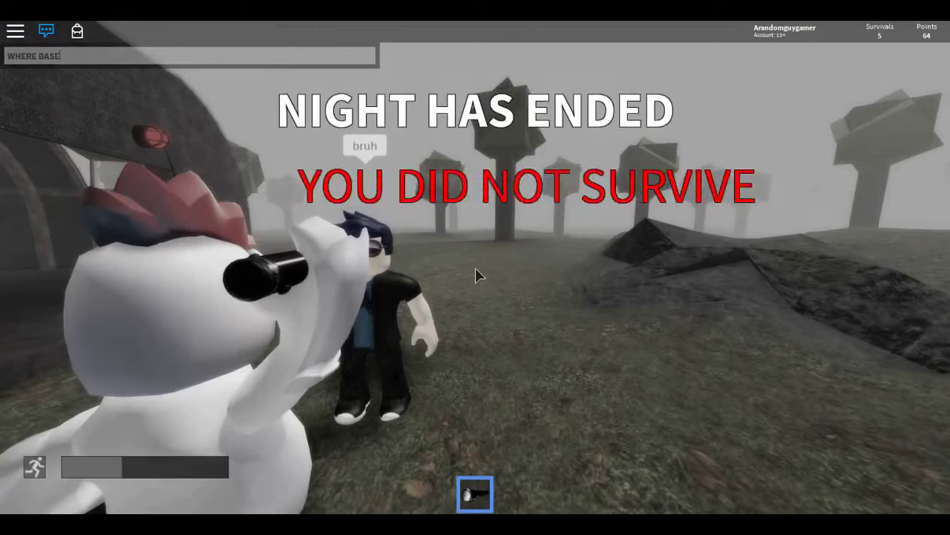
{"action": "type", "text": " CAMP"}
{"action": "key", "text": "Return"}
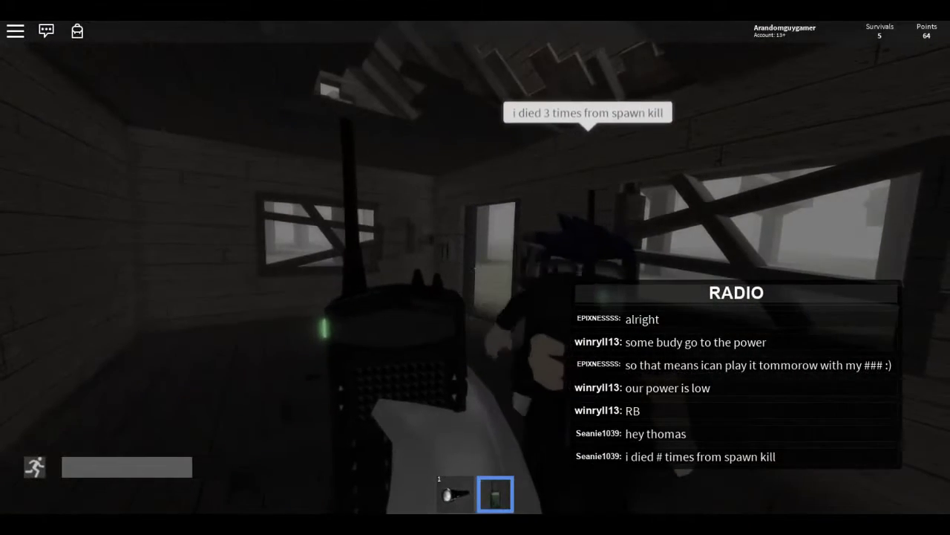
{"action": "type", "text": "lo"}
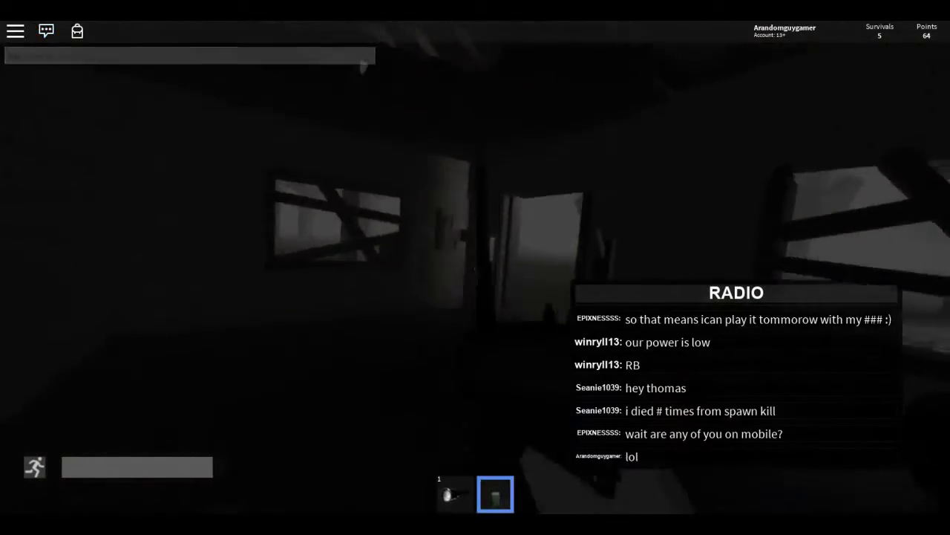
{"action": "type", "text": "1"}
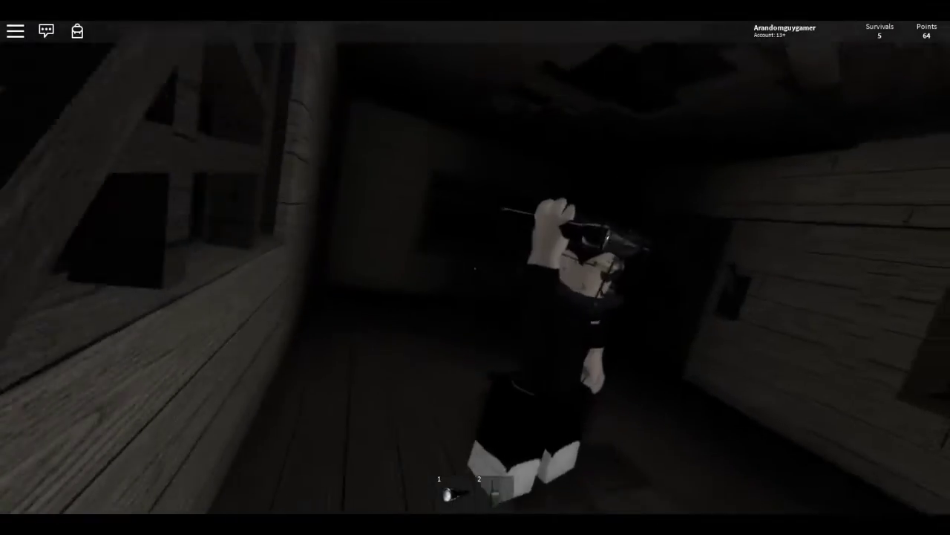
- Equip the flashlight to light the safe house as the power outage hits
{"action": "key", "text": "1"}
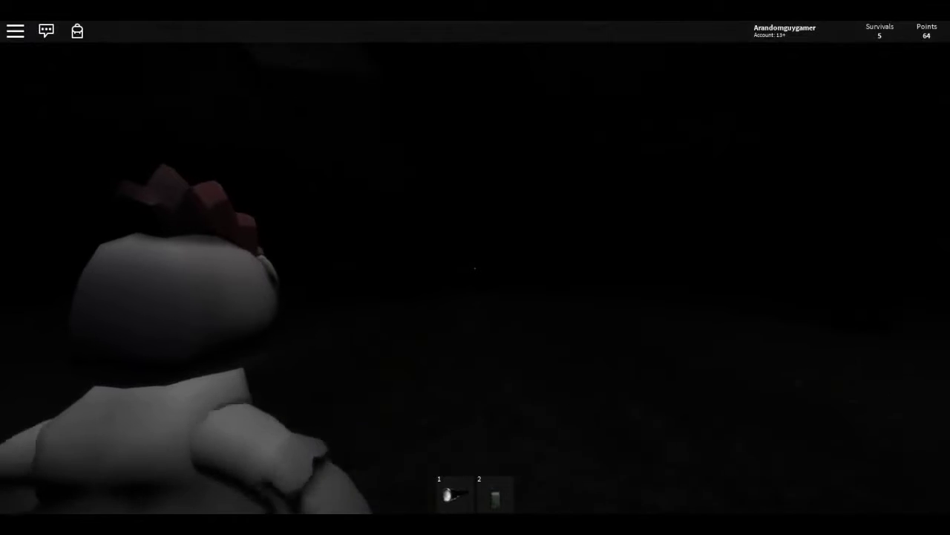
- Walk out past the stone well with the flashlight lit, heading for the signpost
{"action": "key", "text": "w"}
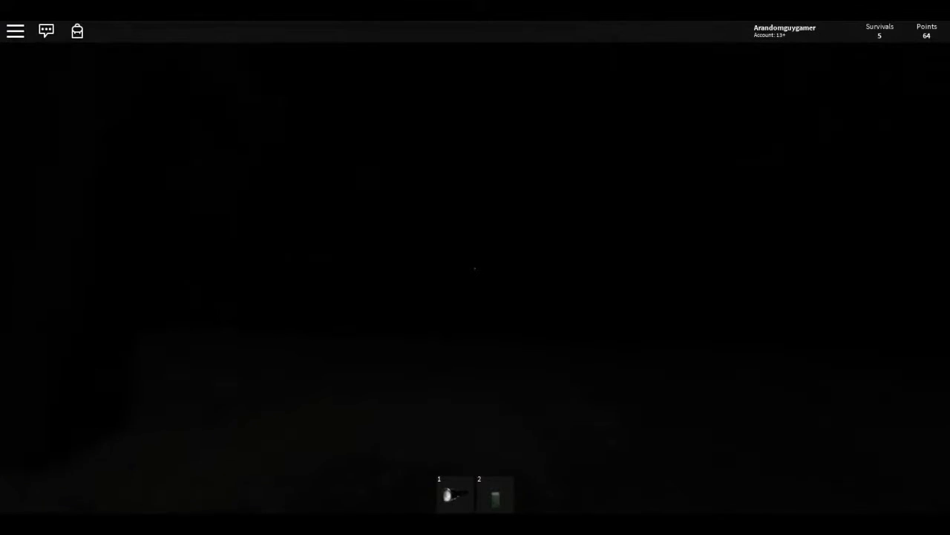
{"action": "key", "text": "1"}
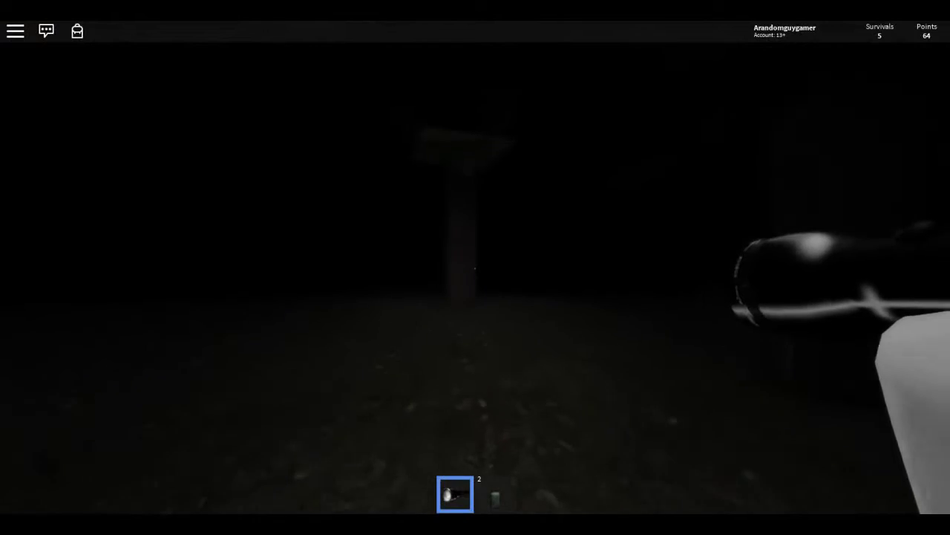
{"action": "key", "text": "w"}
{"action": "key", "text": "w"}
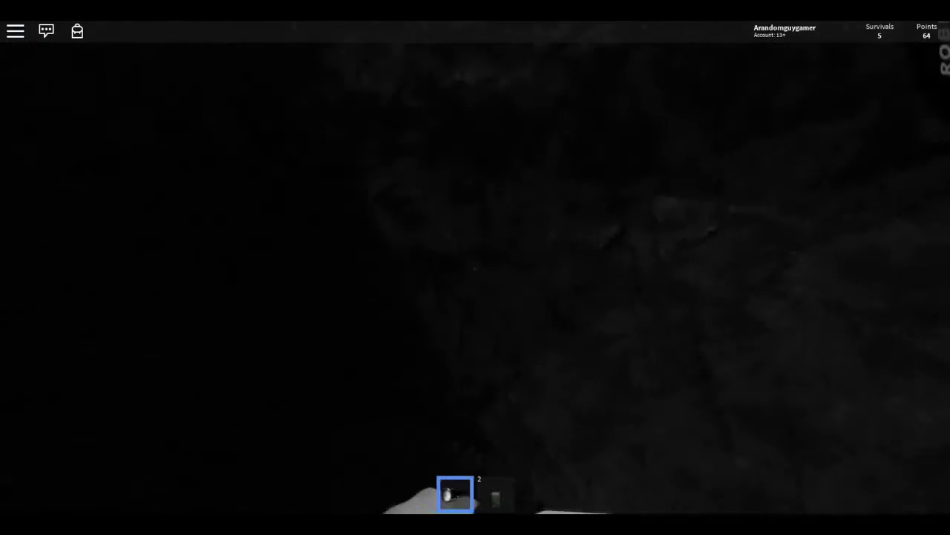
- Toggle the flashlight, grab the level 4 scrap metal, and reply 'yes' in chat
{"action": "key", "text": "1"}
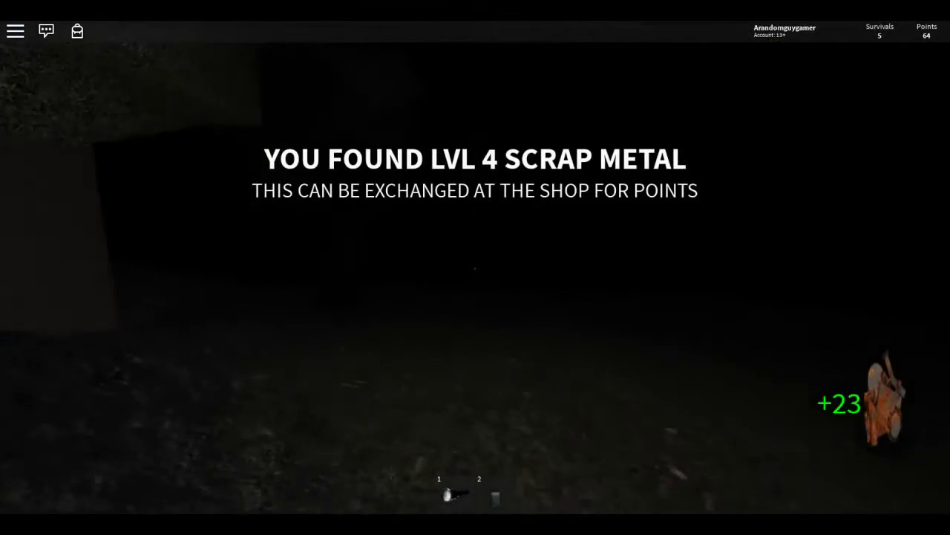
{"action": "key", "text": "1"}
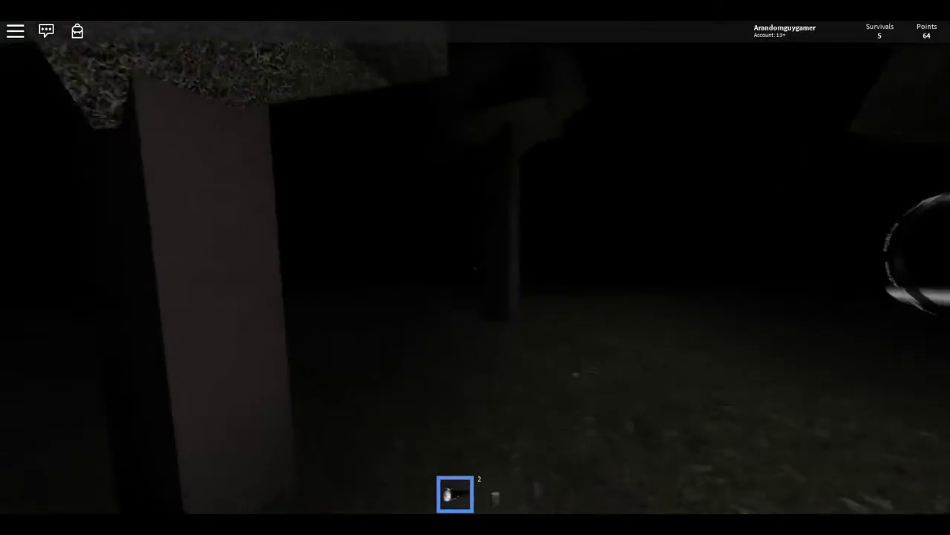
{"action": "key", "text": "slash"}
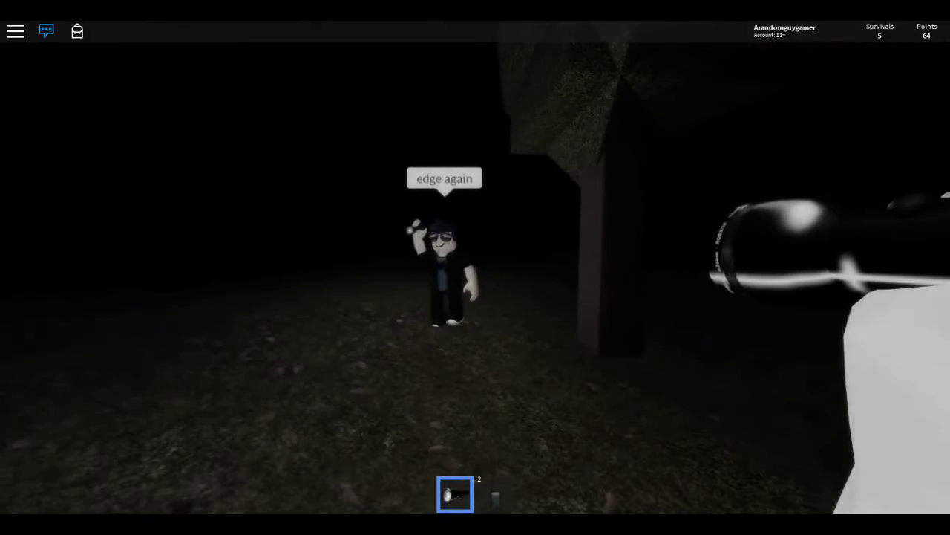
{"action": "type", "text": "yes"}
{"action": "key", "text": "Return"}
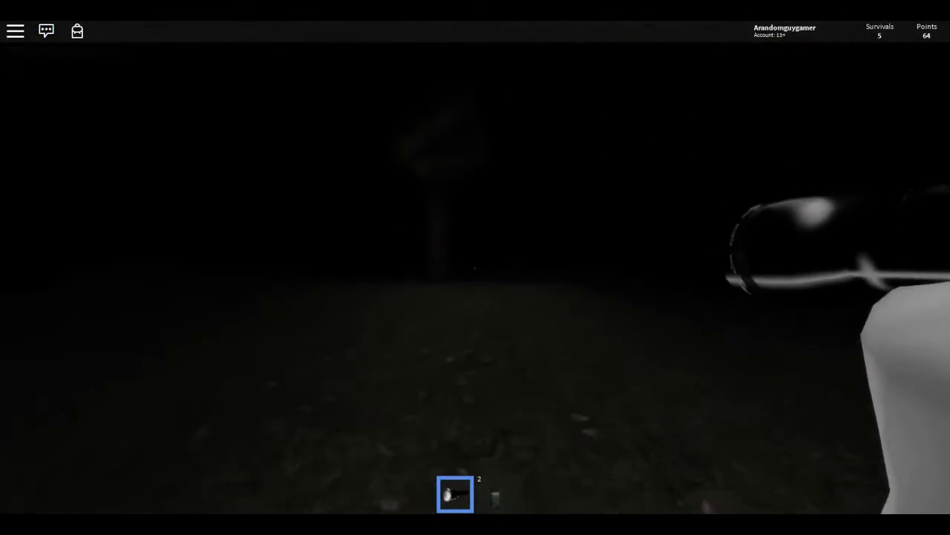
- Walk past the signpost and sprint across the dark clearing
{"action": "key", "text": "w"}
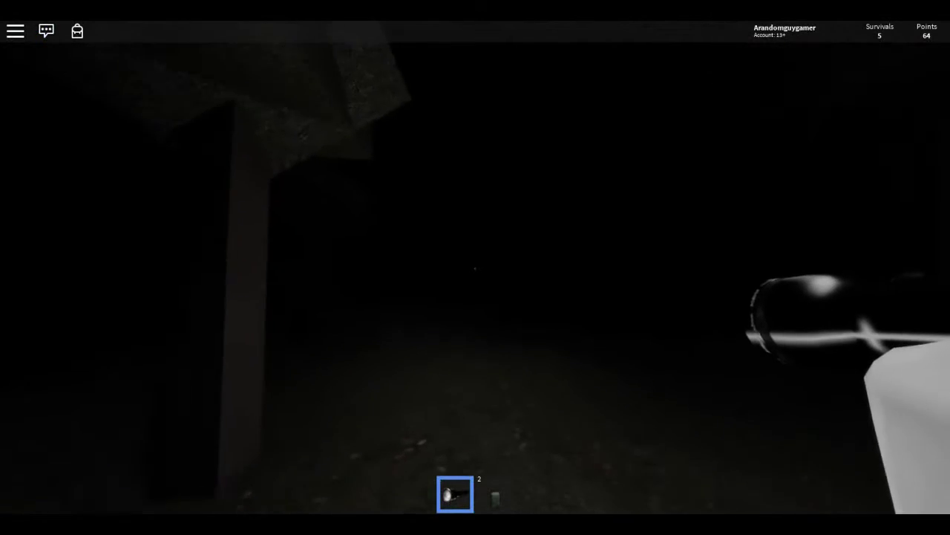
{"action": "key", "text": "w"}
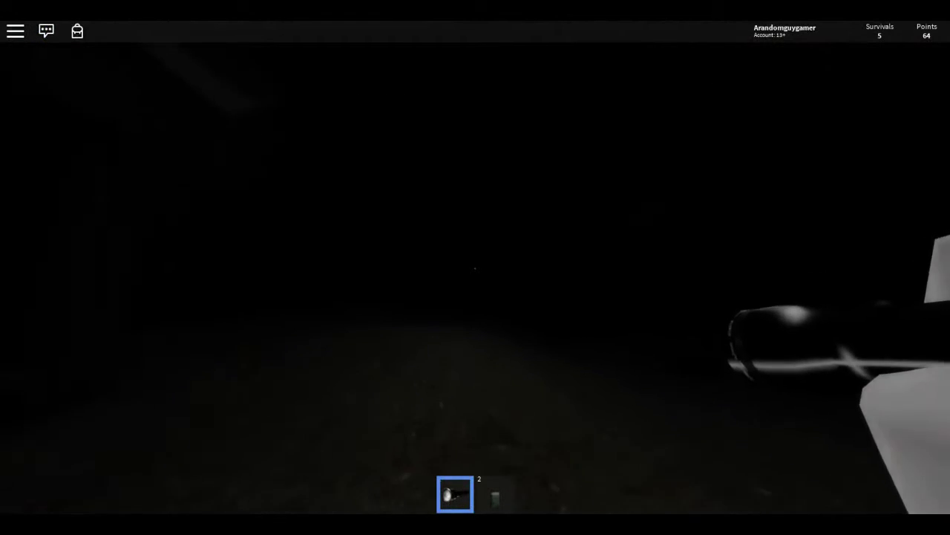
{"action": "key", "text": "shift"}
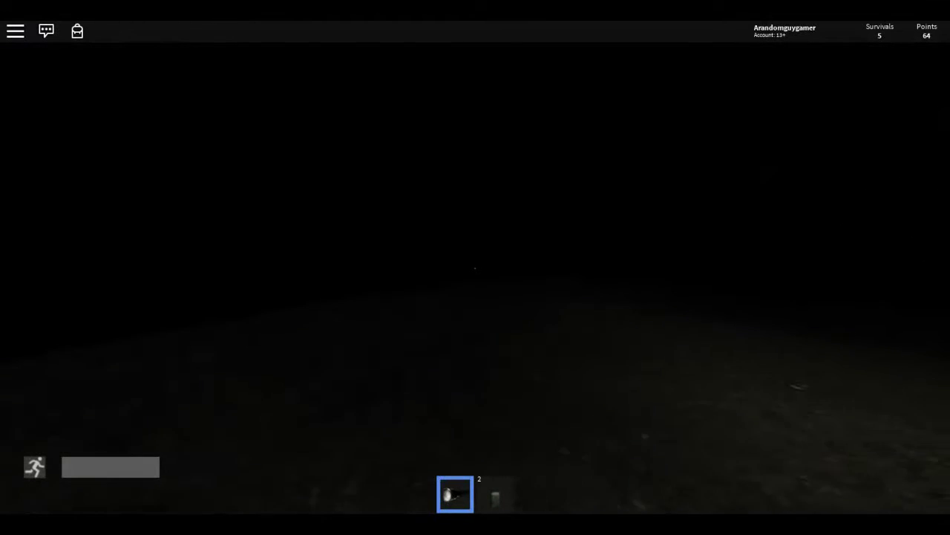
- Follow the distant player left across the ground to the wooden tower's foot
{"action": "key", "text": "w"}
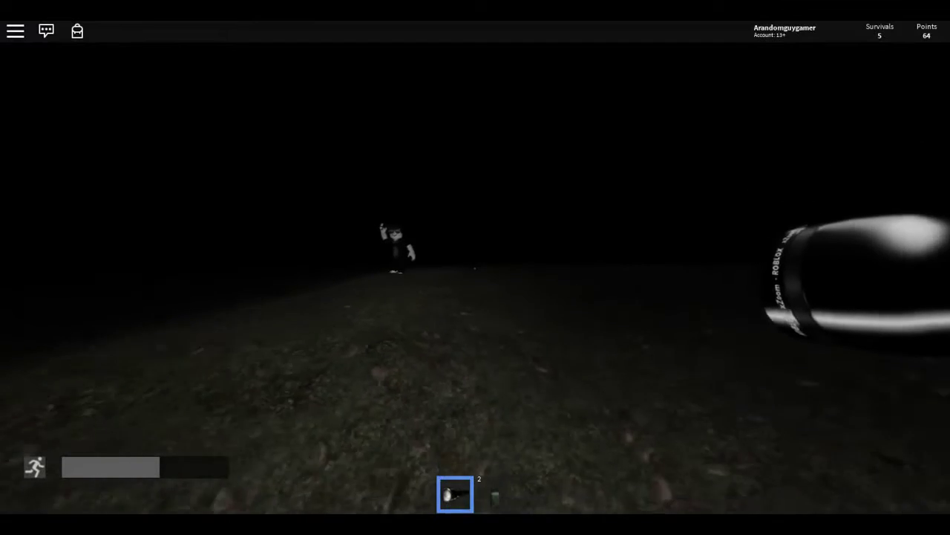
{"action": "key", "text": "w"}
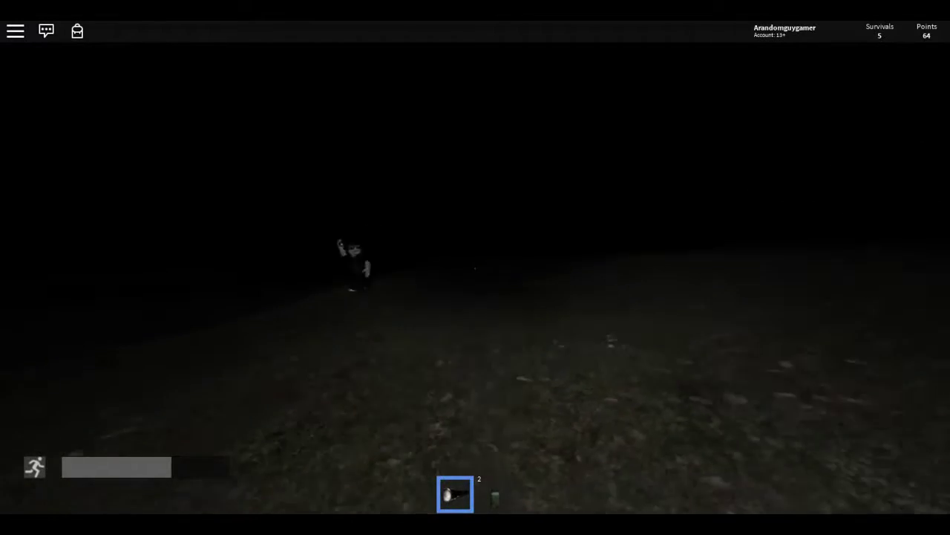
{"action": "key", "text": "w"}
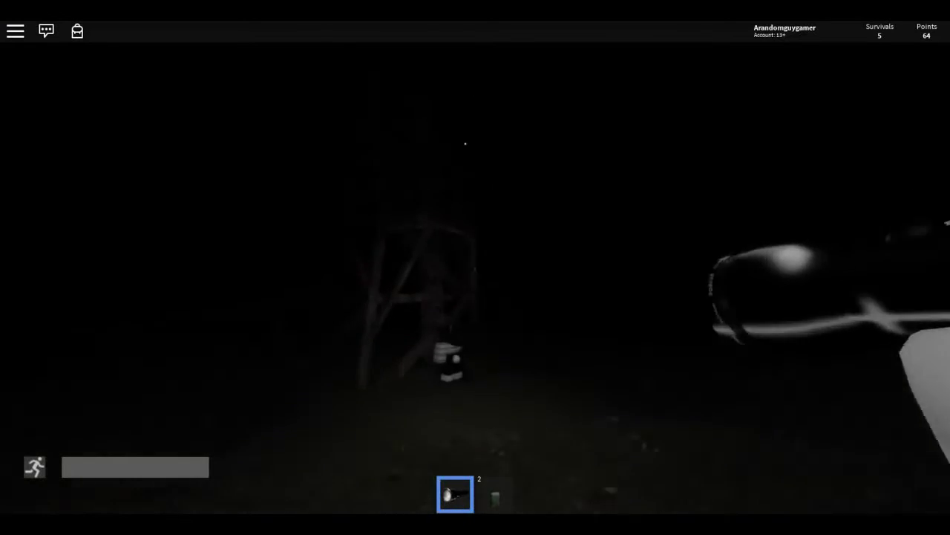
{"action": "key", "text": "w"}
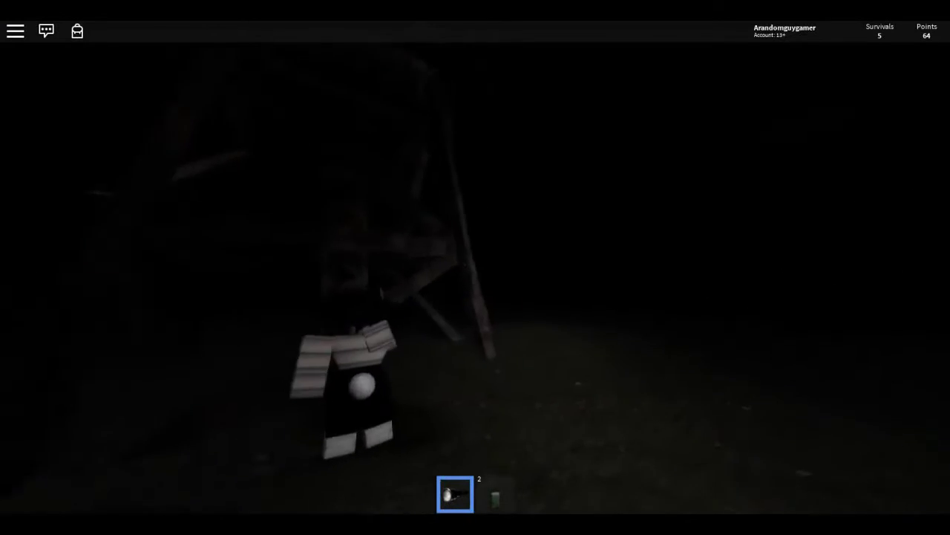
- Step under the tower lattice, look up the ladder past other players, and climb onto the top
{"action": "key", "text": "w"}
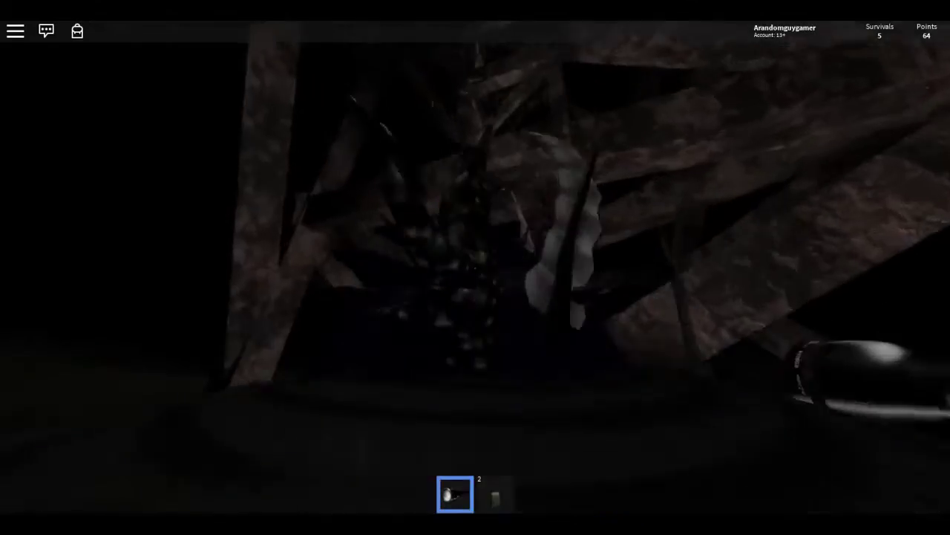
{"action": "key", "text": "w"}
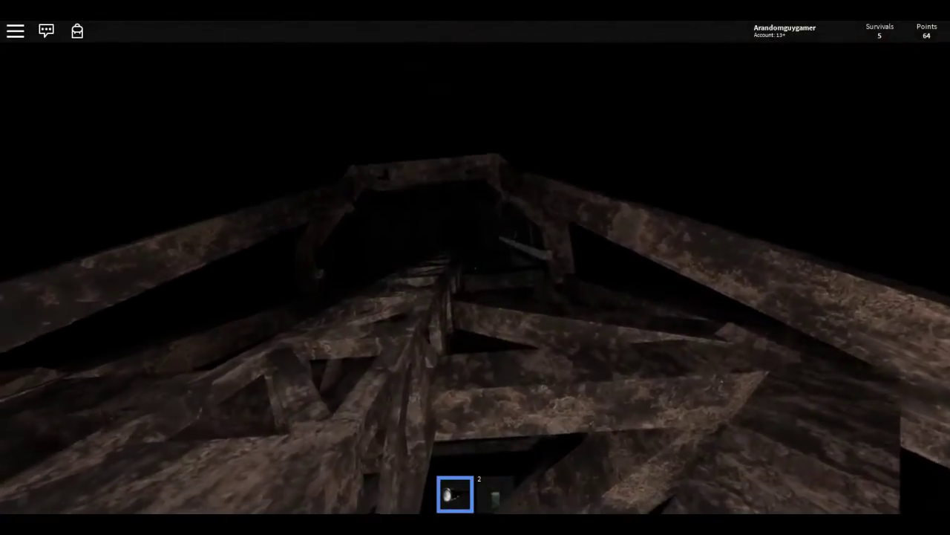
{"action": "key", "text": "w"}
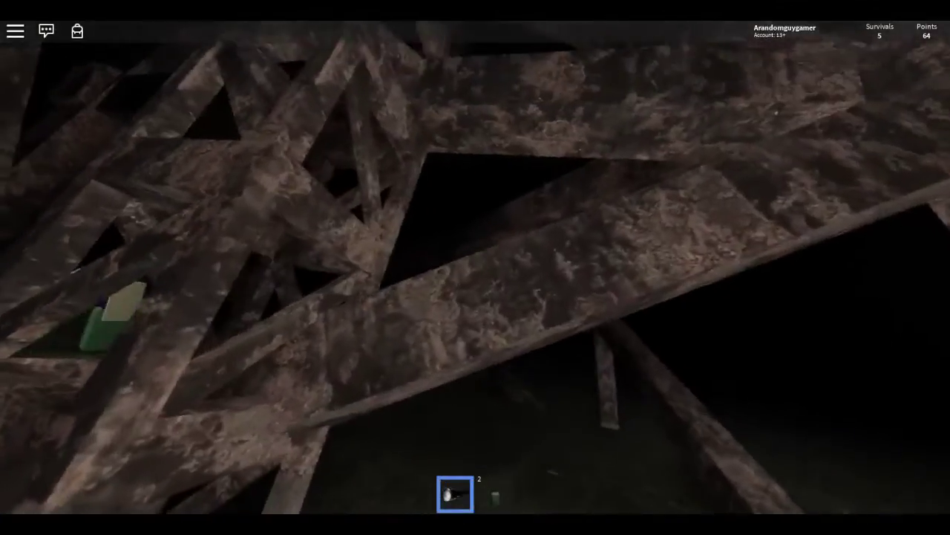
{"action": "key", "text": "w"}
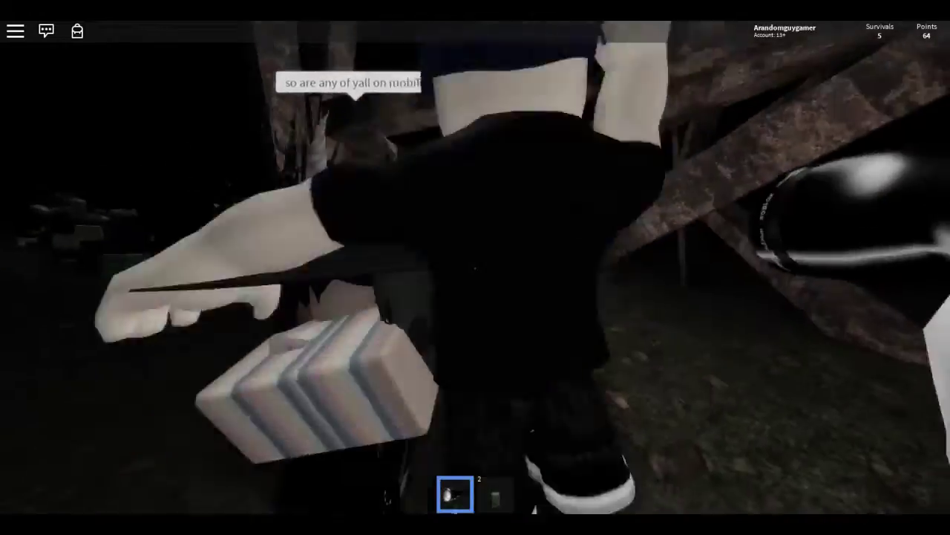
{"action": "key", "text": "w"}
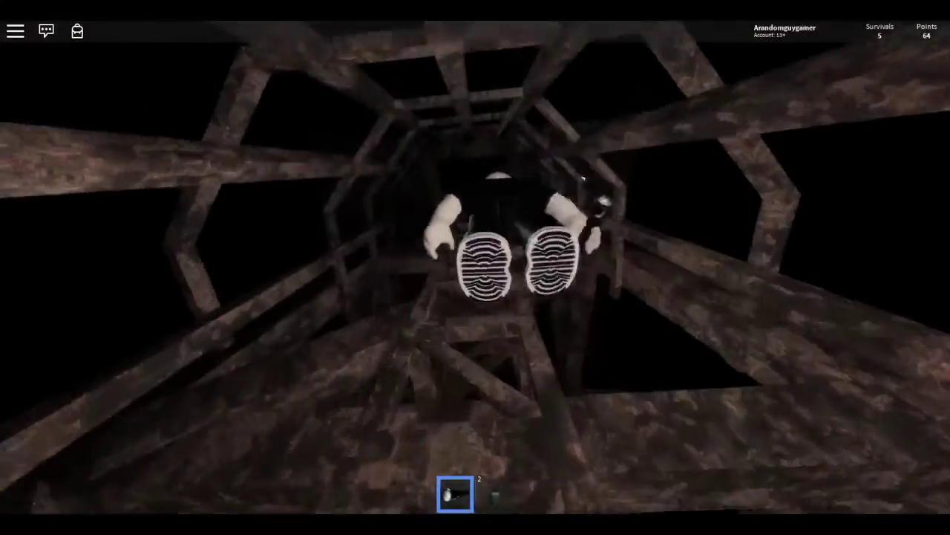
{"action": "key", "text": "w"}
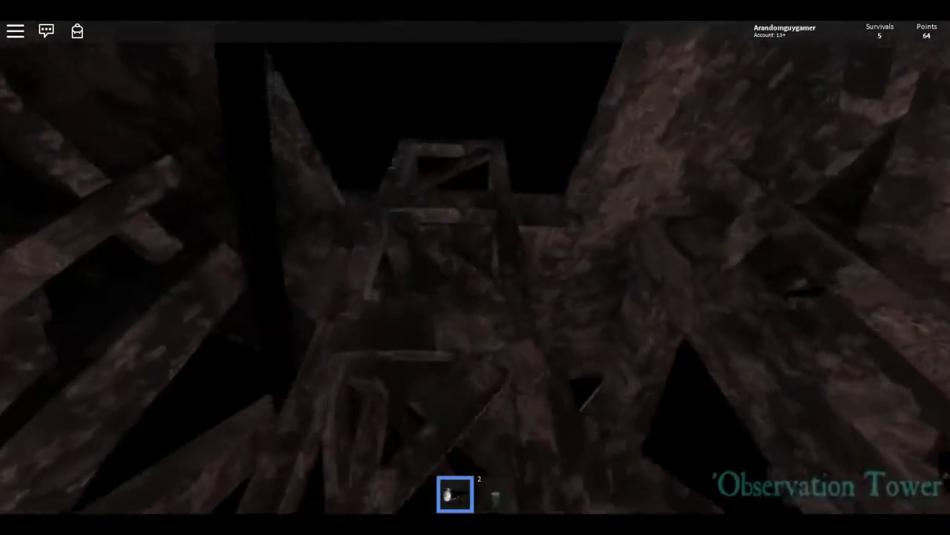
{"action": "key", "text": "w"}
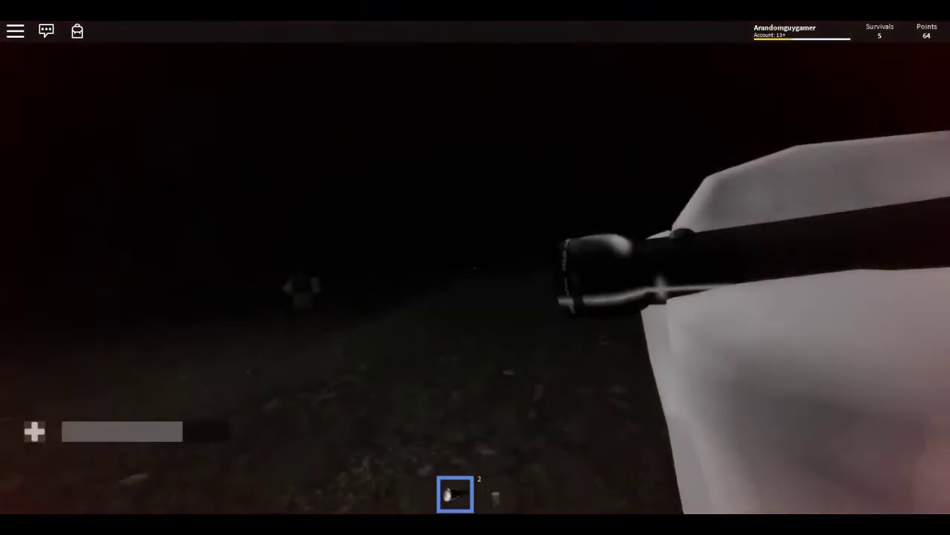
- Sprint away across the dark ground toward a tree
{"action": "key", "text": "shift"}
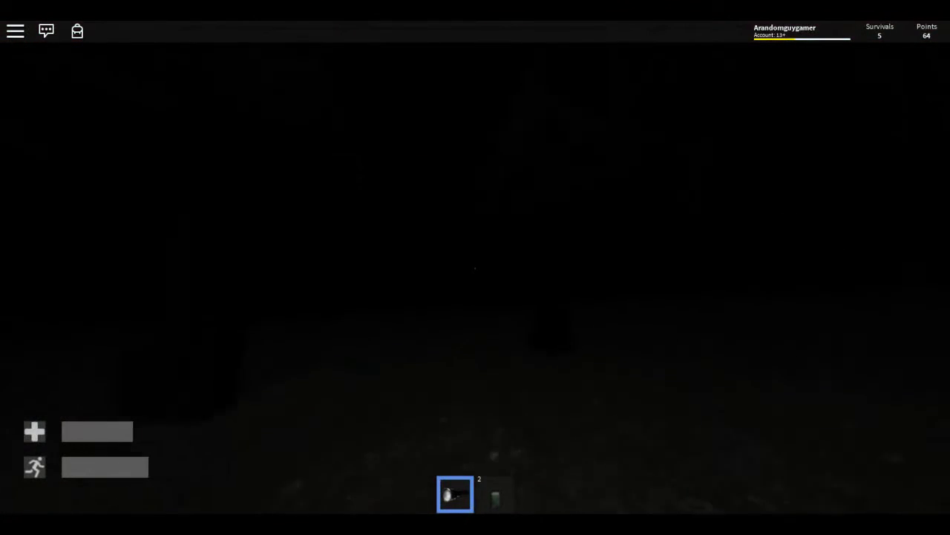
{"action": "key", "text": "shift"}
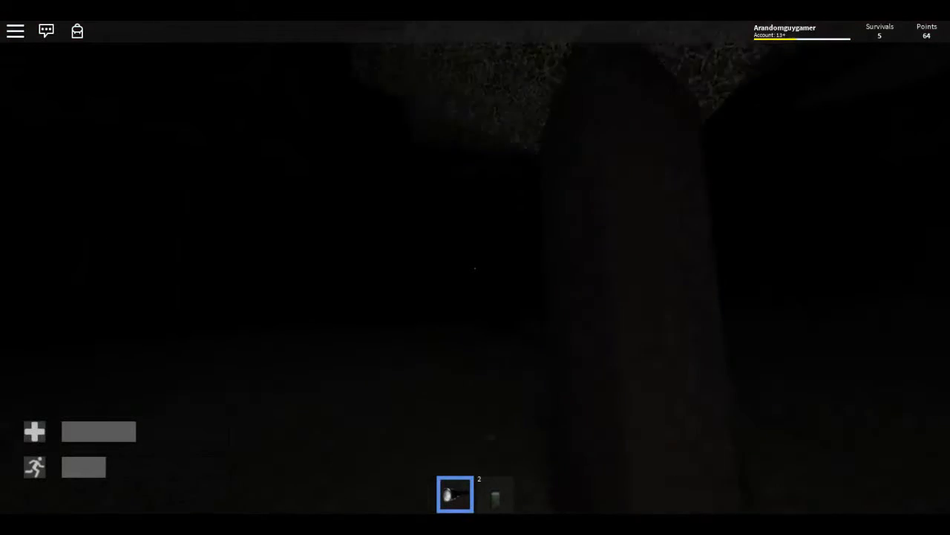
{"action": "key", "text": "shift"}
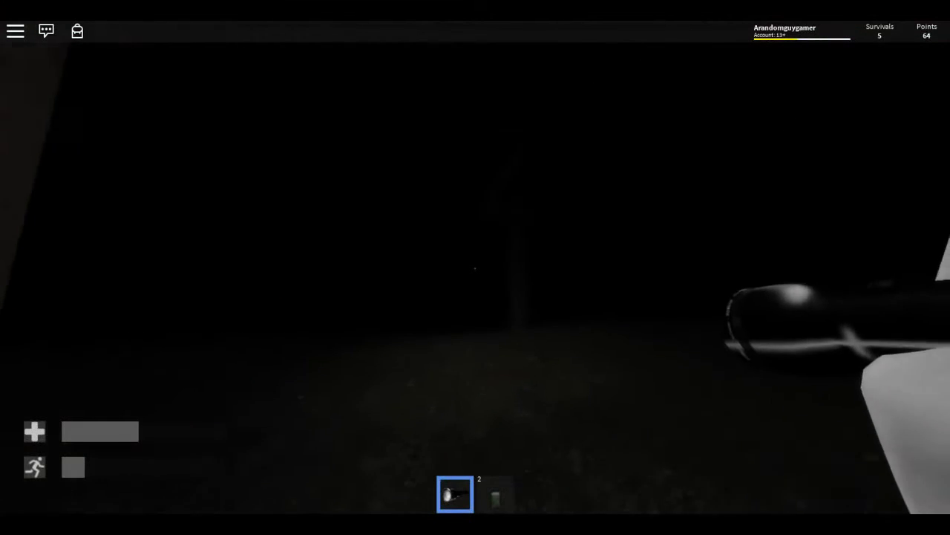
{"action": "key", "text": "w"}
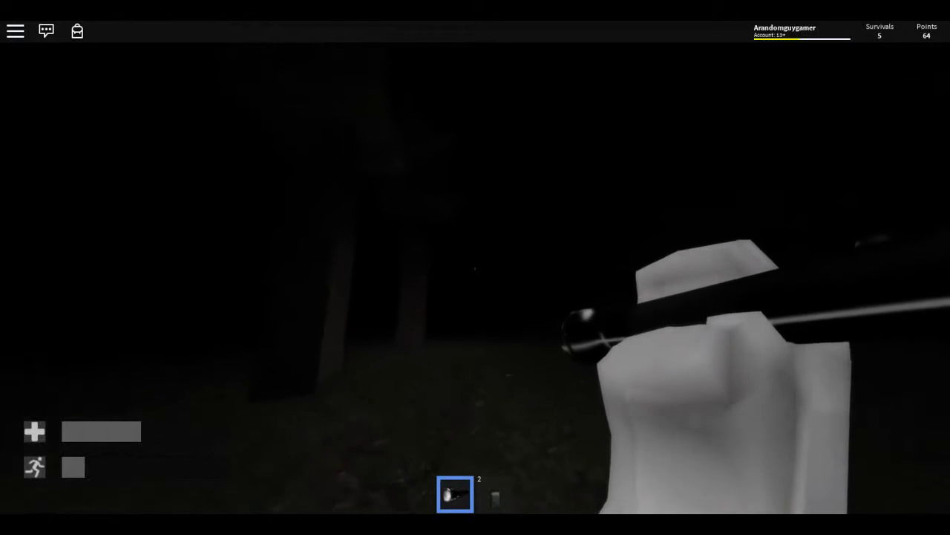
{"action": "key", "text": "w"}
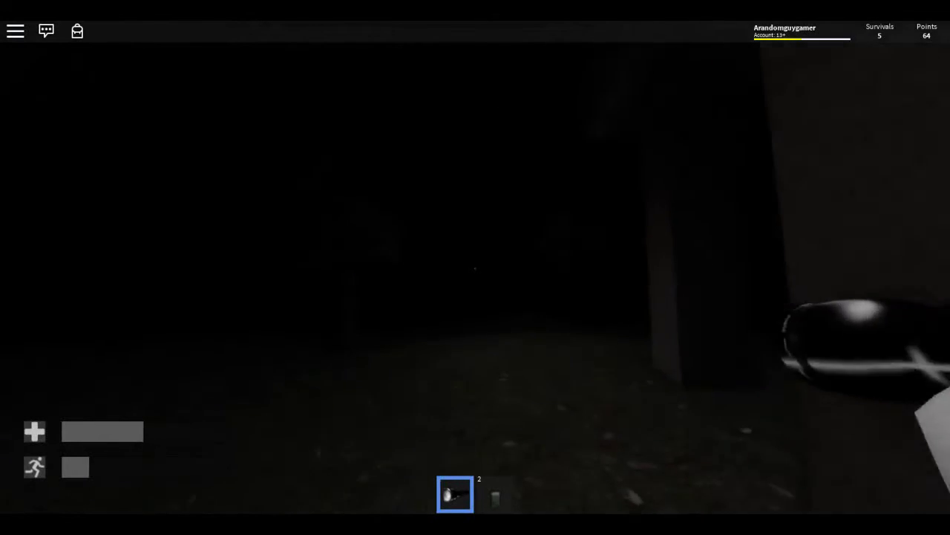
- Walk through the dark woods, past the building and pole, away from the wall
{"action": "key", "text": "w"}
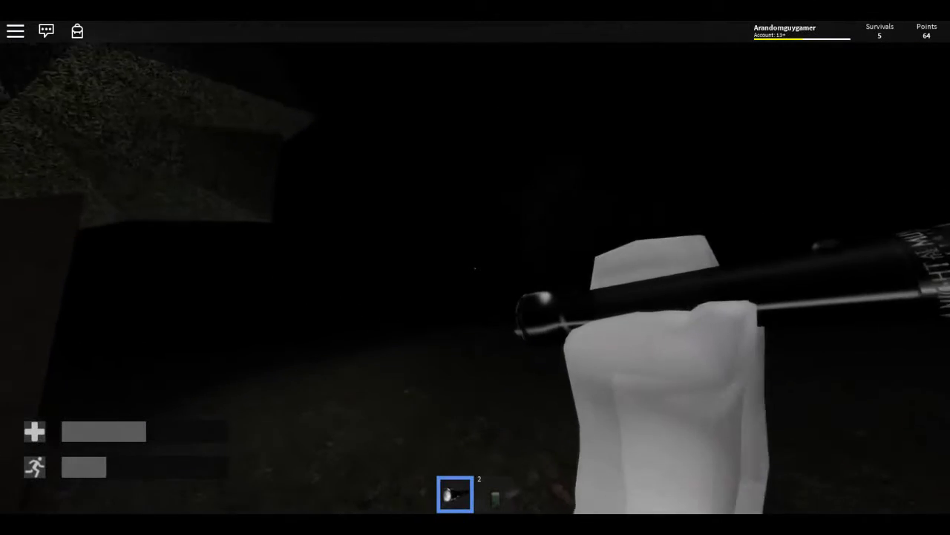
{"action": "key", "text": "w"}
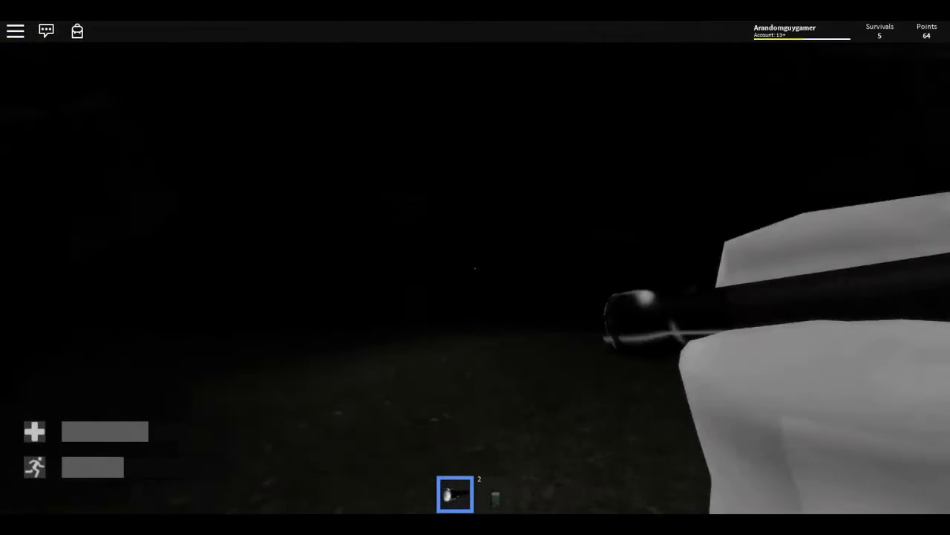
{"action": "key", "text": "w"}
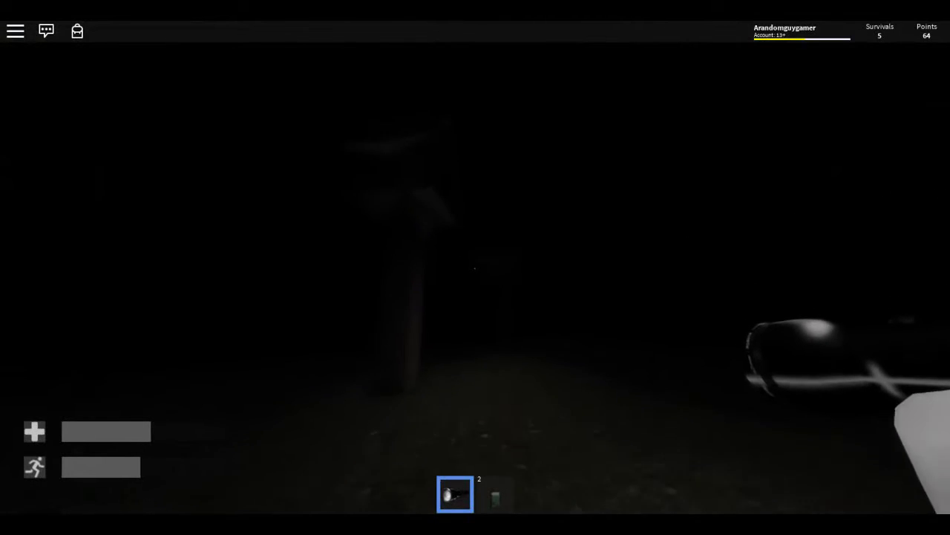
{"action": "key", "text": "w"}
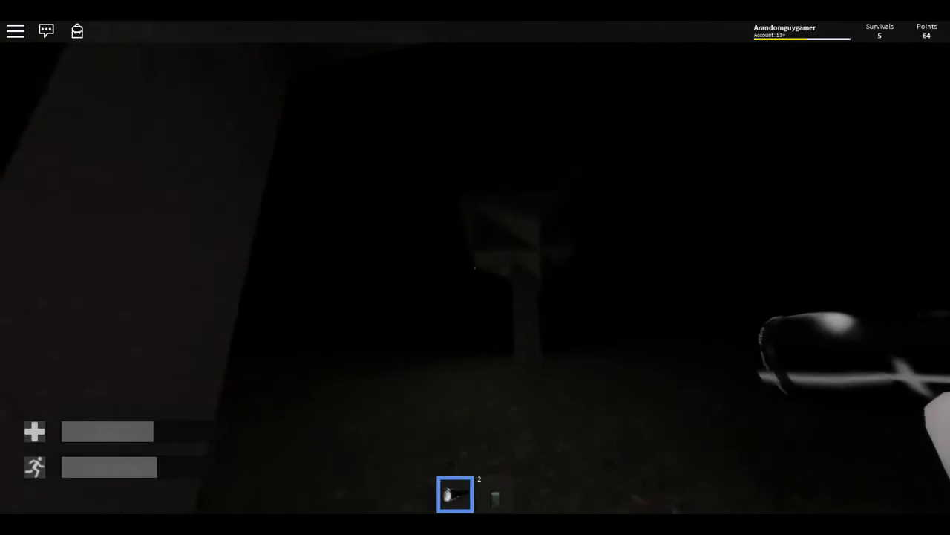
{"action": "key", "text": "w"}
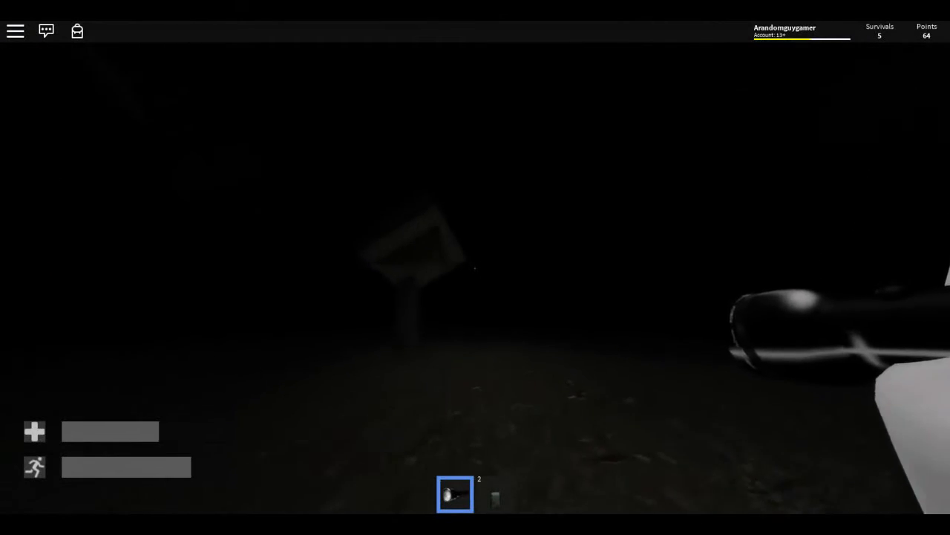
- Sprint toward the sign, then veer away and keep running through the dark
{"action": "key", "text": "shift+w"}
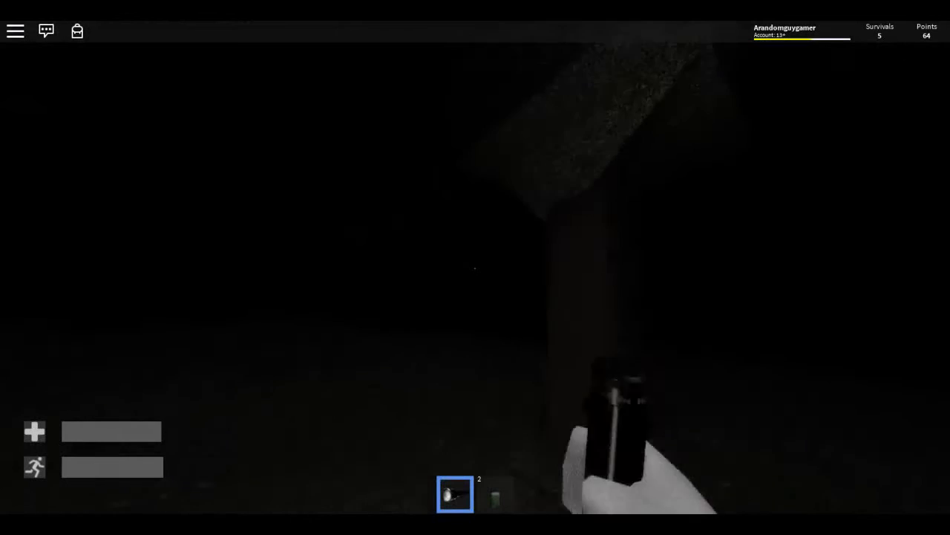
{"action": "key", "text": "shift+w"}
{"action": "key", "text": "shift+w"}
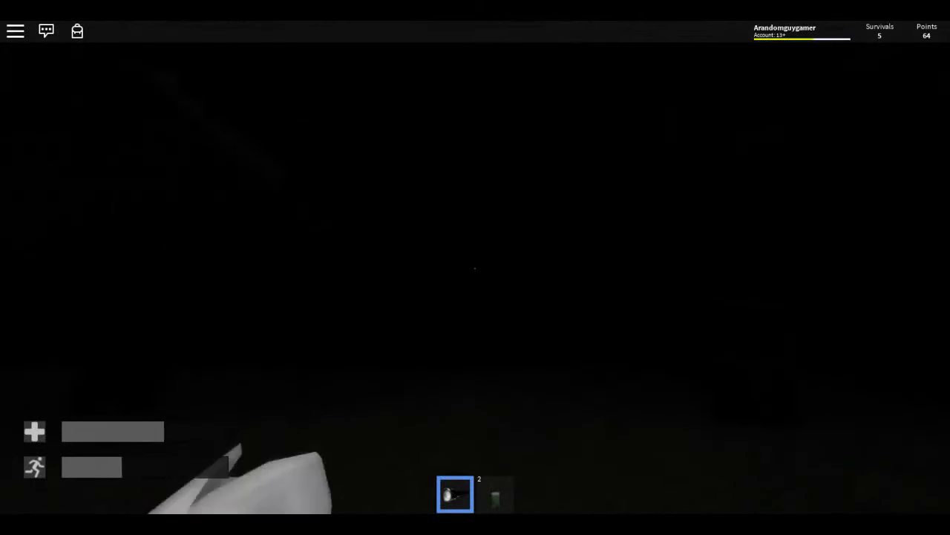
{"action": "key", "text": "shift+w"}
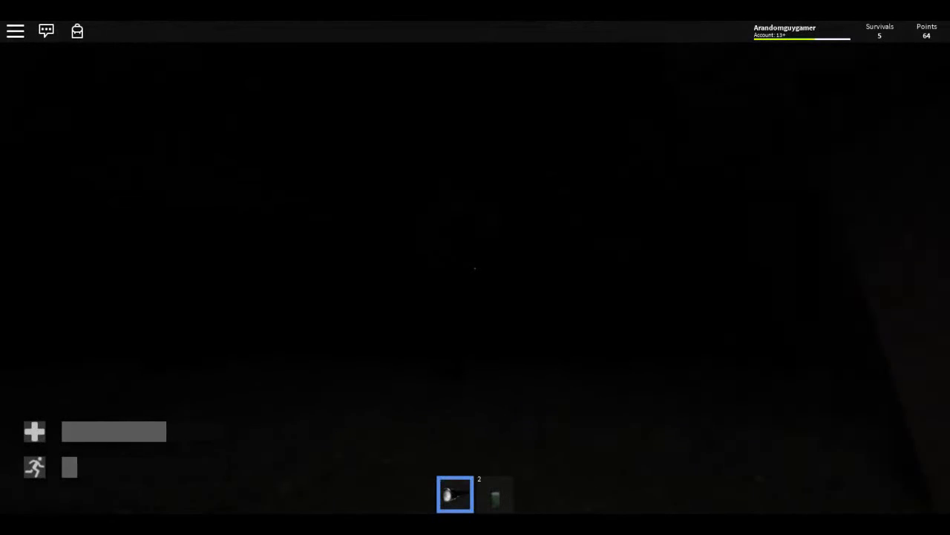
{"action": "key", "text": "shift+w"}
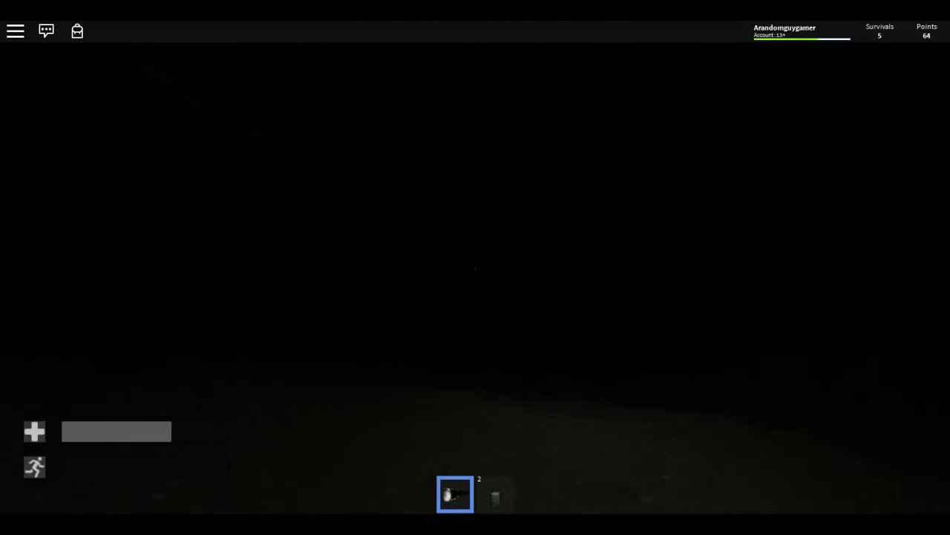
- Walk past a tree trunk and up to the tree ahead
{"action": "key", "text": "w"}
{"action": "key", "text": "w"}
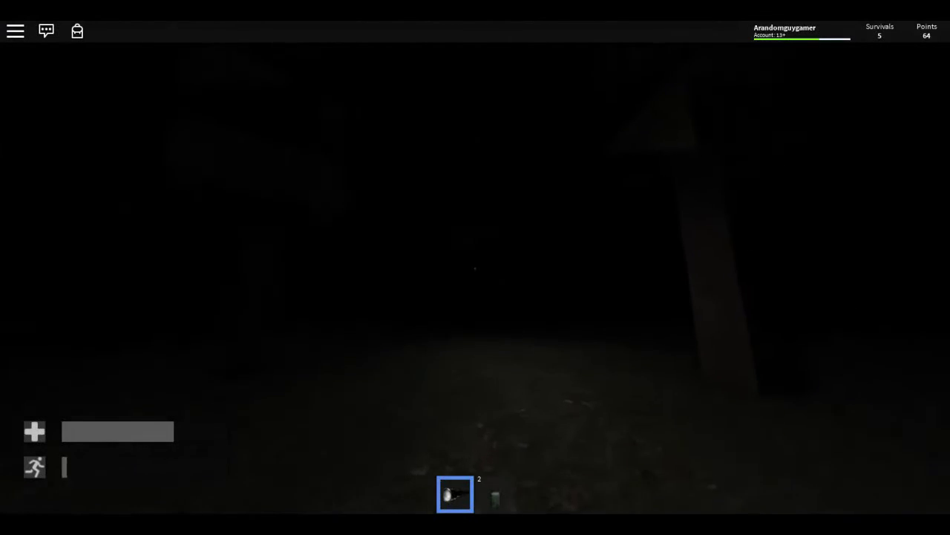
{"action": "key", "text": "w"}
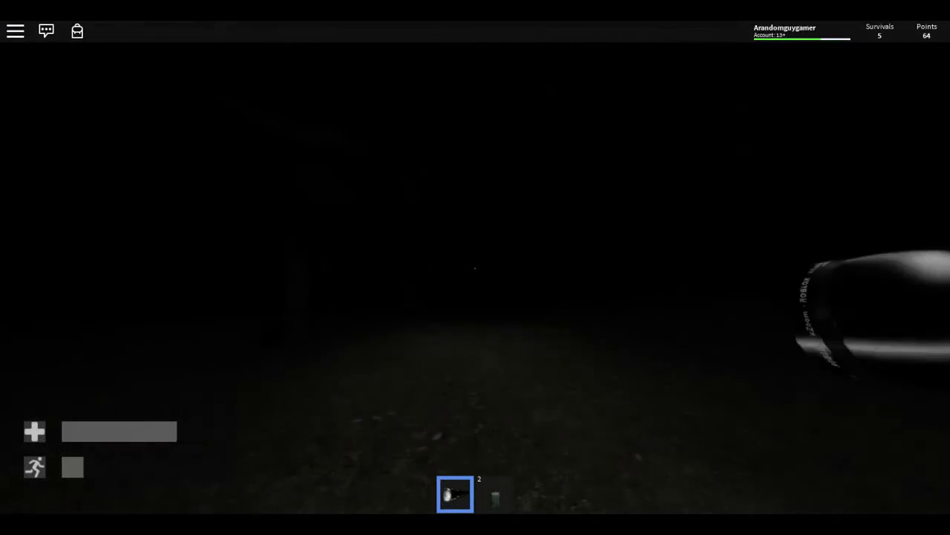
{"action": "key", "text": "w"}
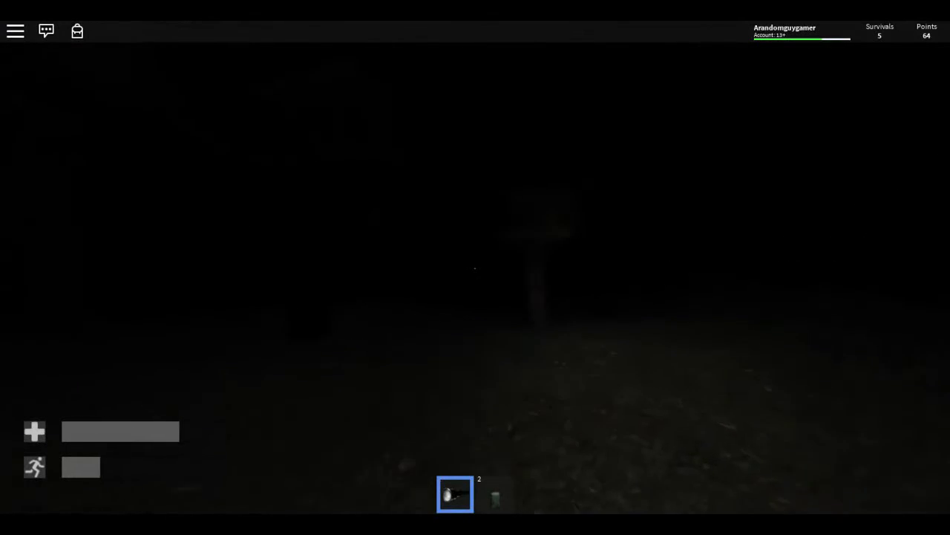
{"action": "key", "text": "w"}
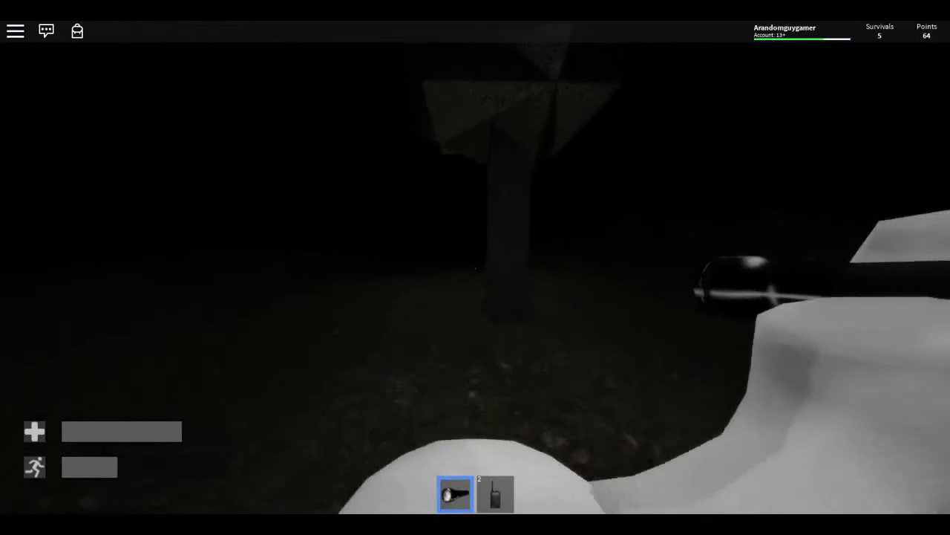
{"action": "key", "text": "w"}
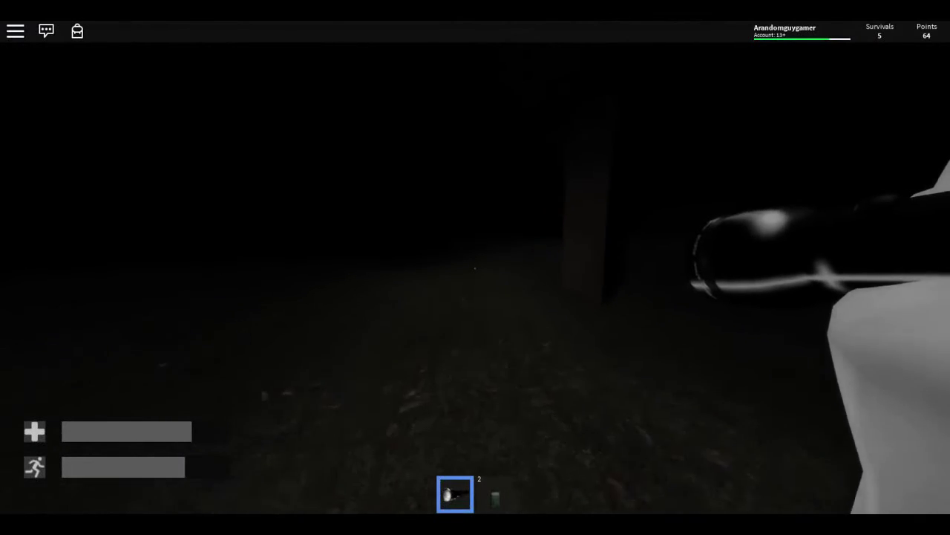
- Walk through the dark woods and tunnel to the lit doorway, then put the flashlight away
{"action": "key", "text": "w"}
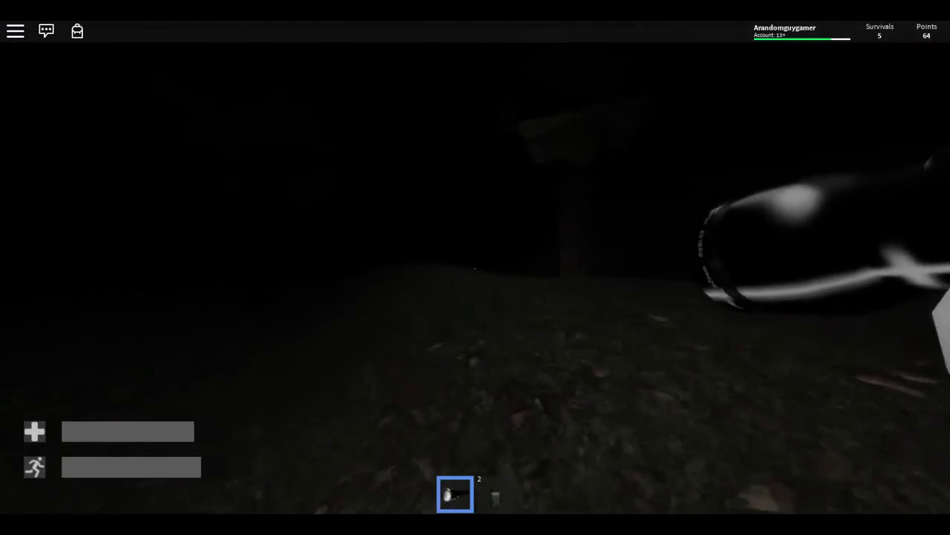
{"action": "key", "text": "w"}
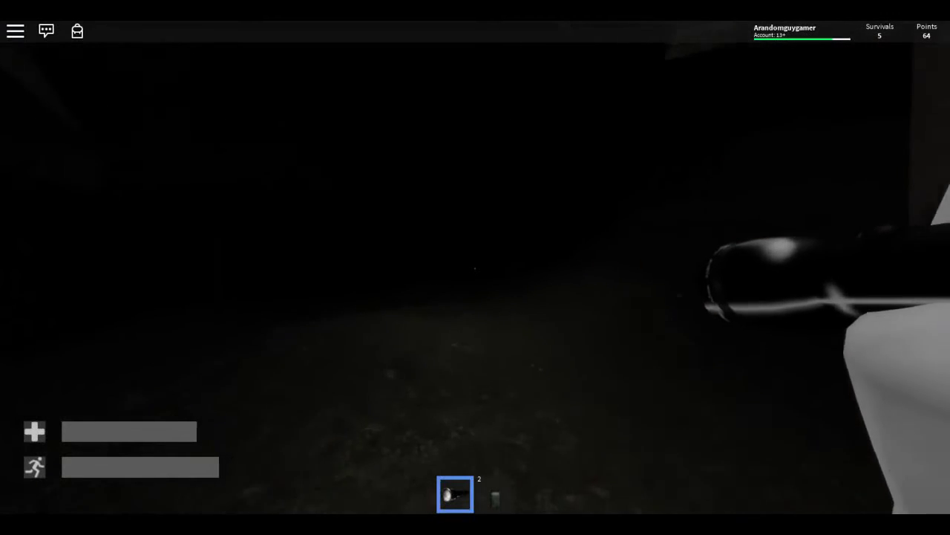
{"action": "key", "text": "w"}
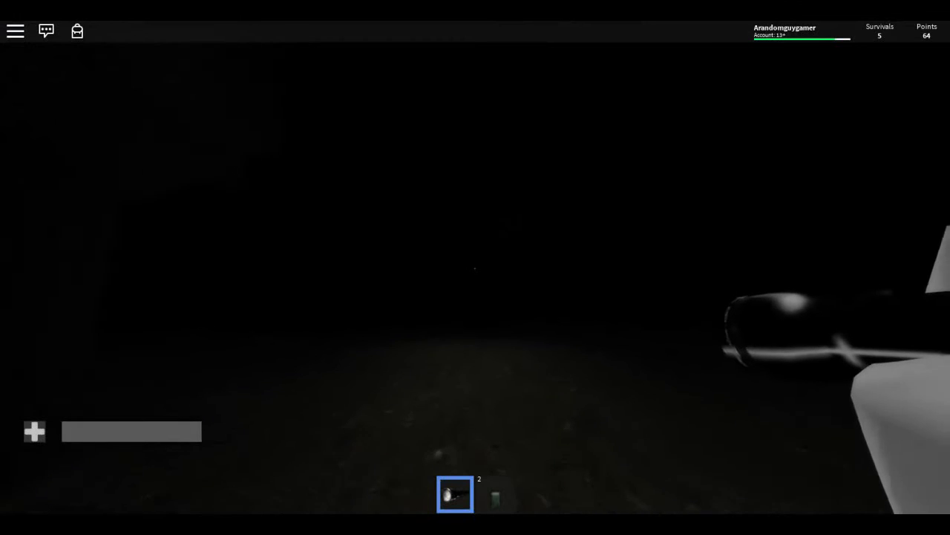
{"action": "key", "text": "w"}
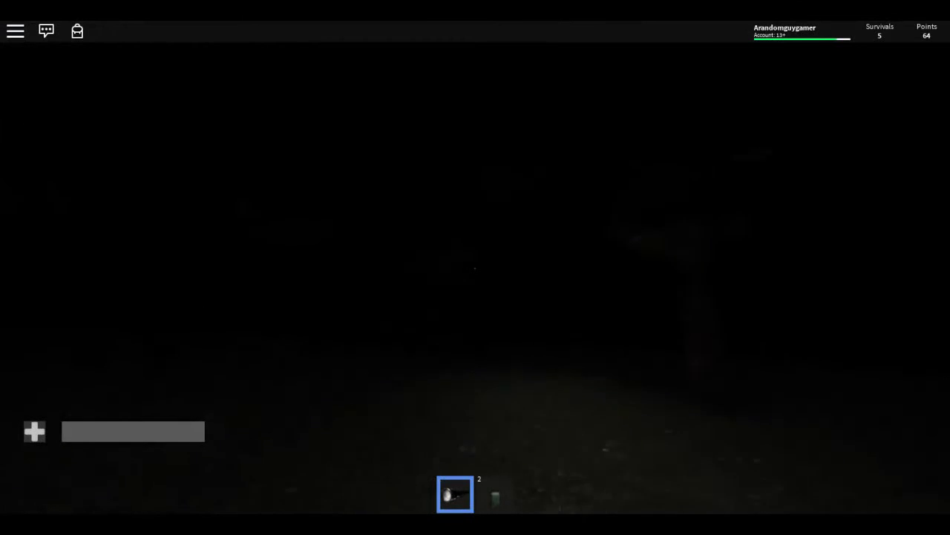
{"action": "key", "text": "w"}
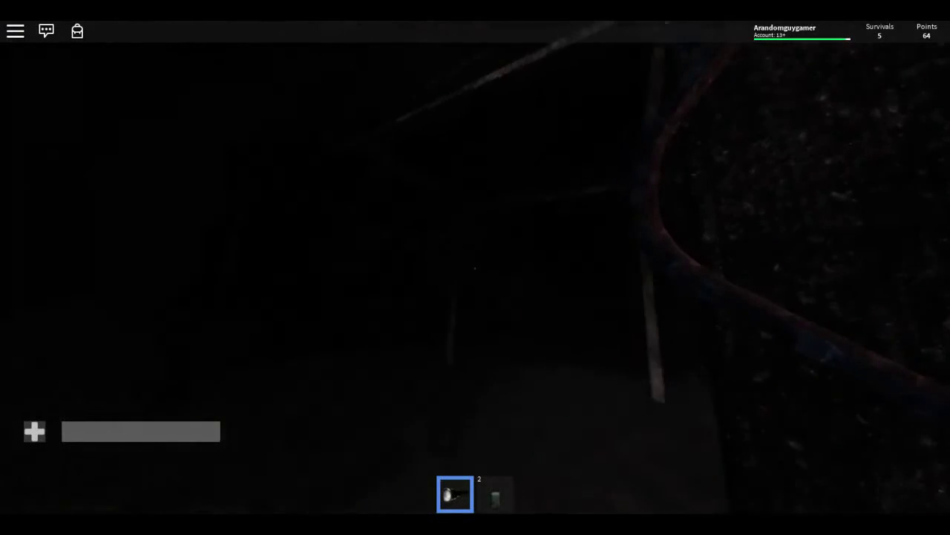
{"action": "key", "text": "w"}
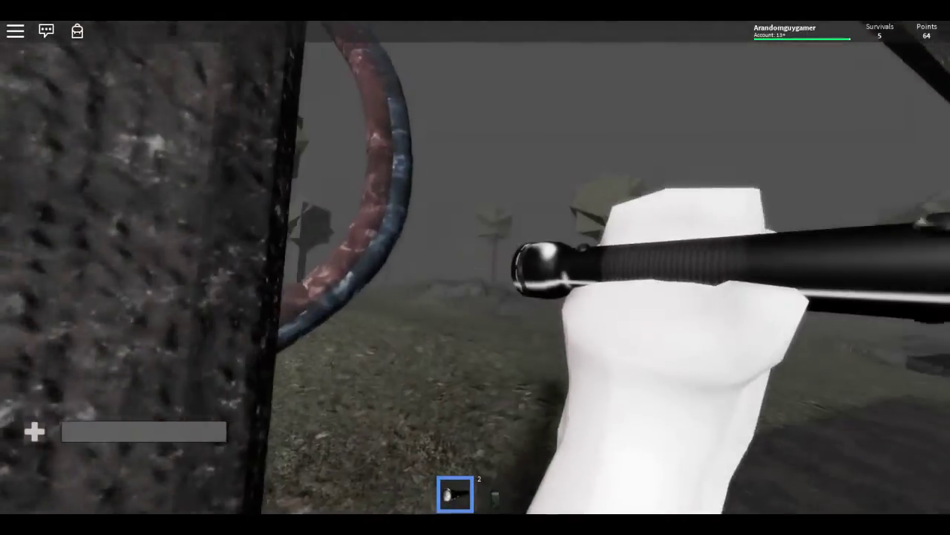
{"action": "key", "text": "1"}
- Walk past the large trunk and run on through the foggy forest
{"action": "key", "text": "w"}
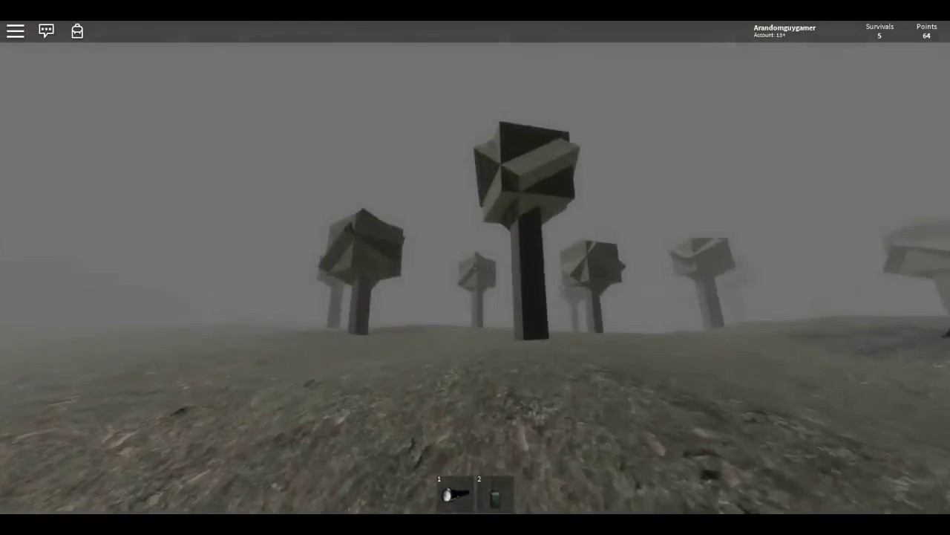
{"action": "key", "text": "w"}
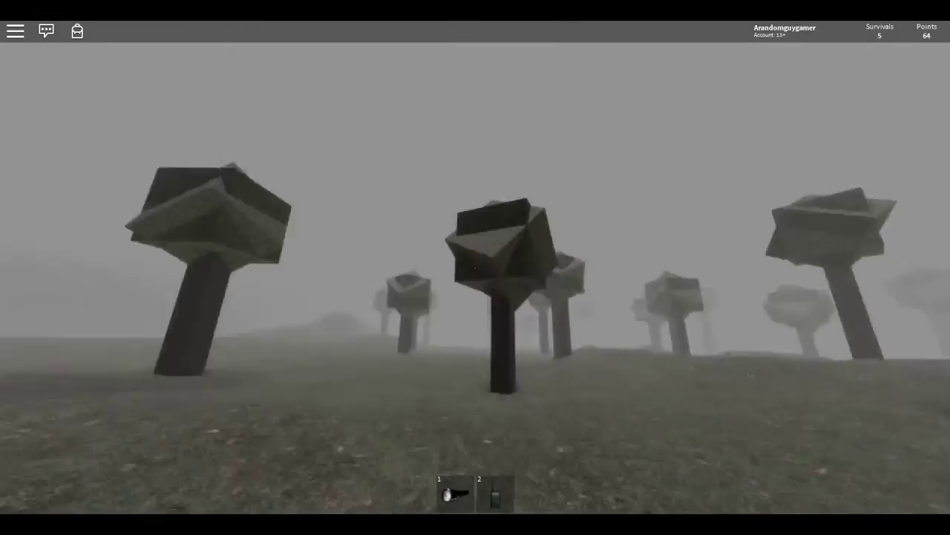
{"action": "key", "text": "shift"}
{"action": "scroll", "coordinate": [476, 267], "scroll_direction": "down", "scroll_amount": 2}
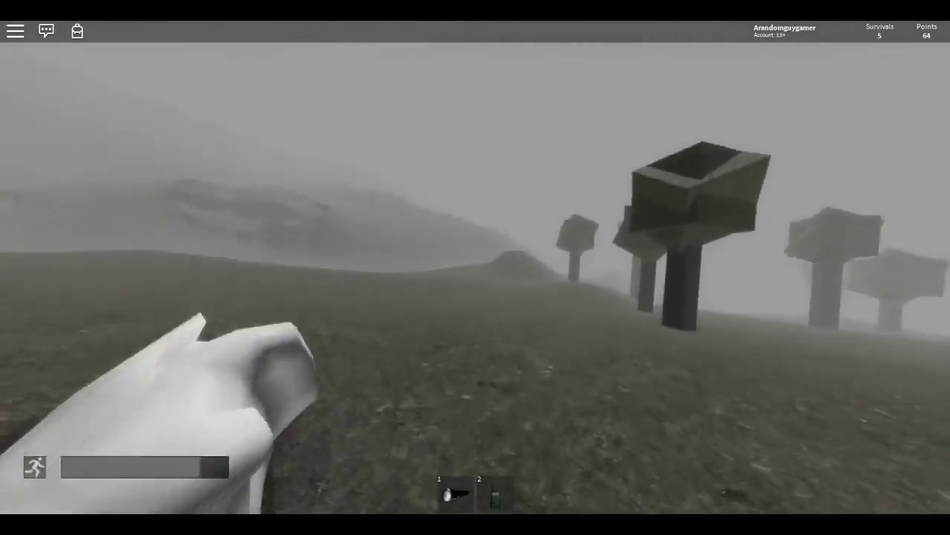